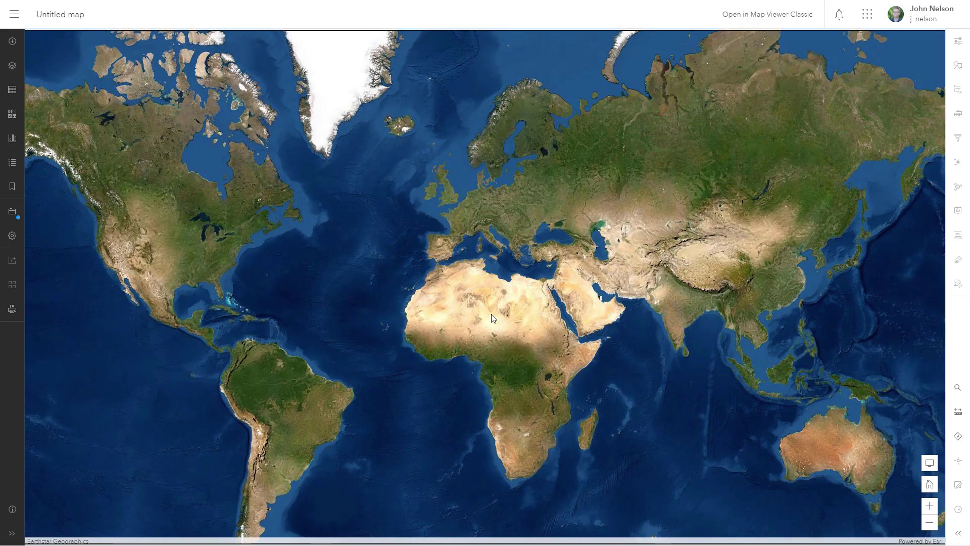
Pan and zoom the world imagery map onto the Mediterranean, Aegean and Black Sea.
left_click_drag(539, 328, 502, 285)
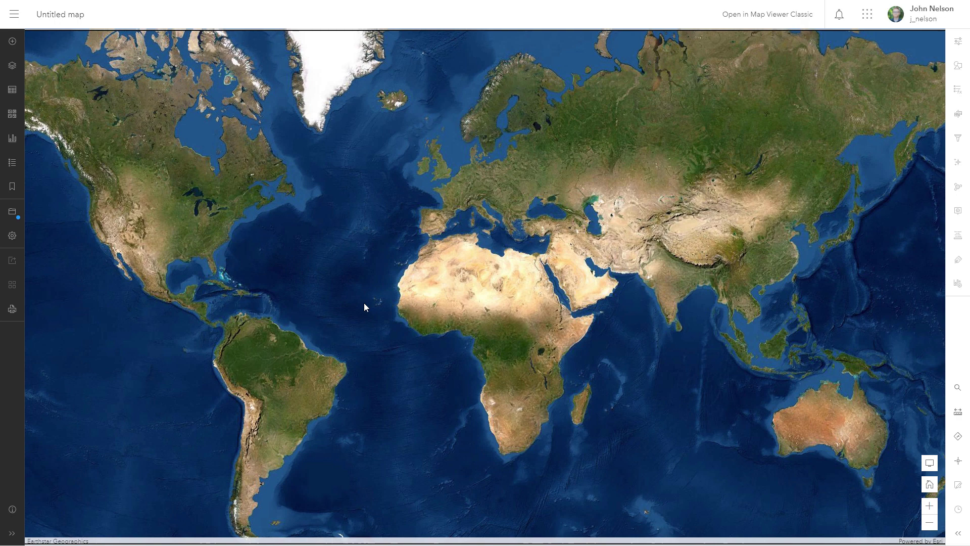
left_click_drag(364, 306, 308, 311)
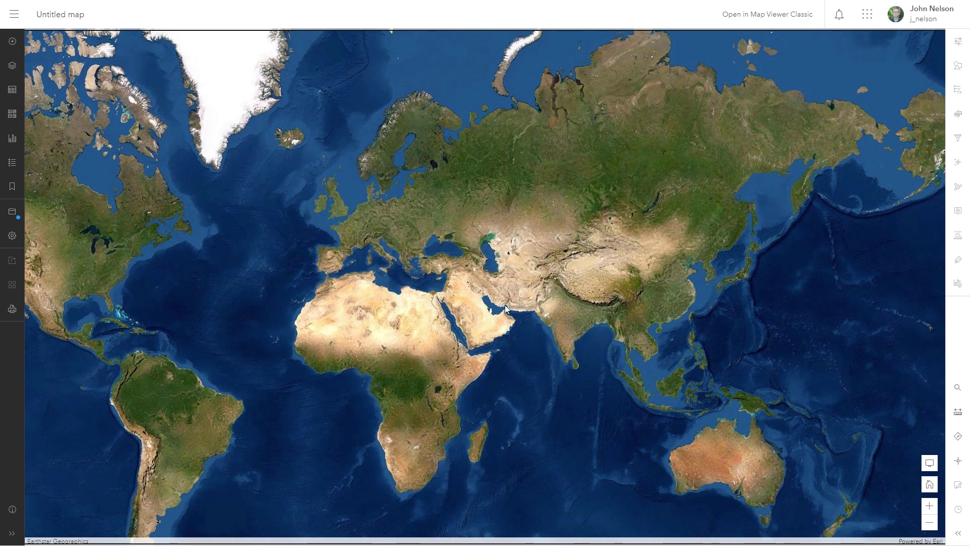
scroll(508, 287, "up", 3)
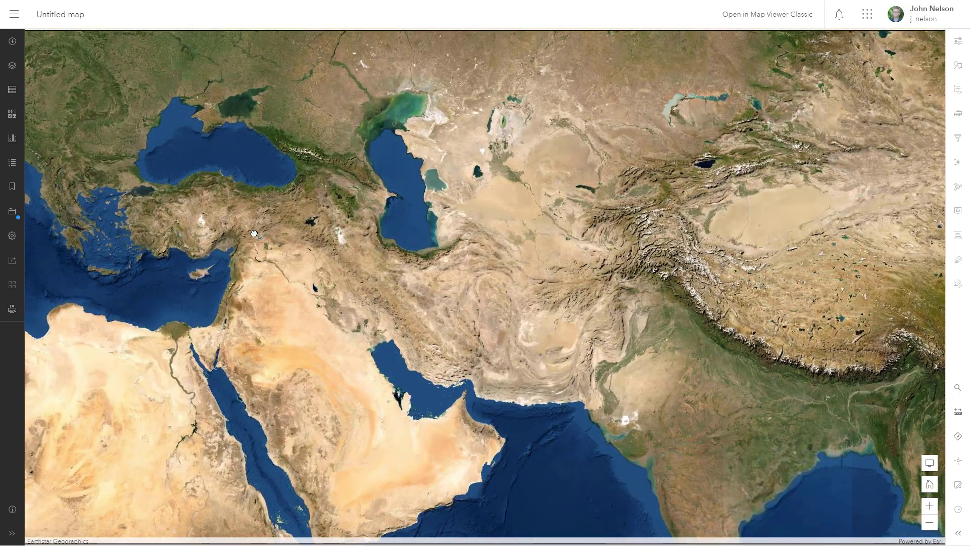
left_click_drag(254, 233, 303, 263)
scroll(353, 283, "up", 4)
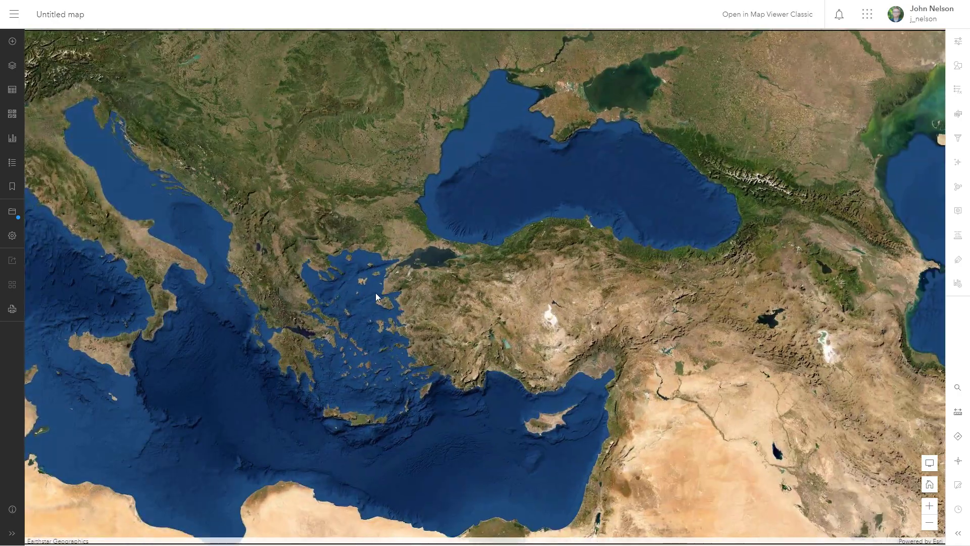
scroll(451, 343, "down", 4)
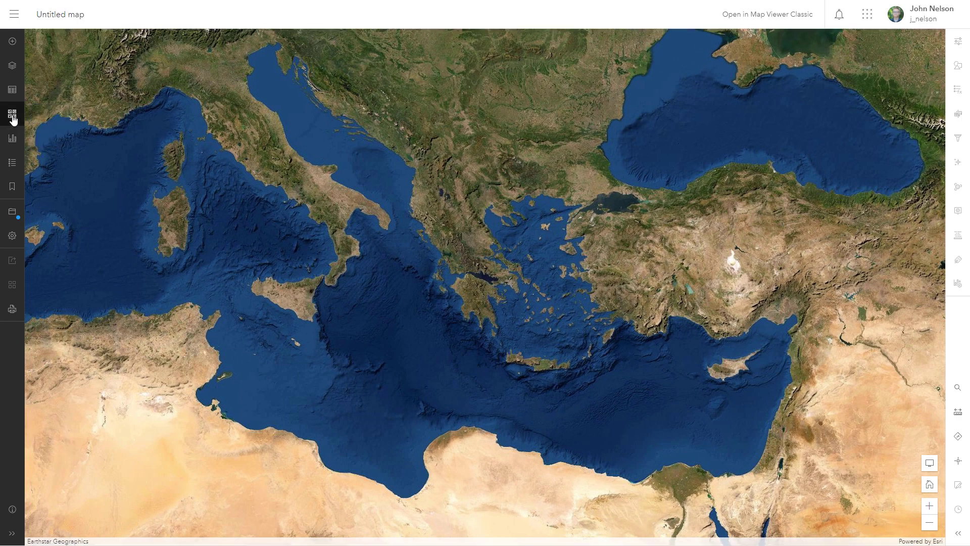
Search Living Atlas for 'hillshade' and add World Hillshade to the Imagery basemap.
left_click(12, 115)
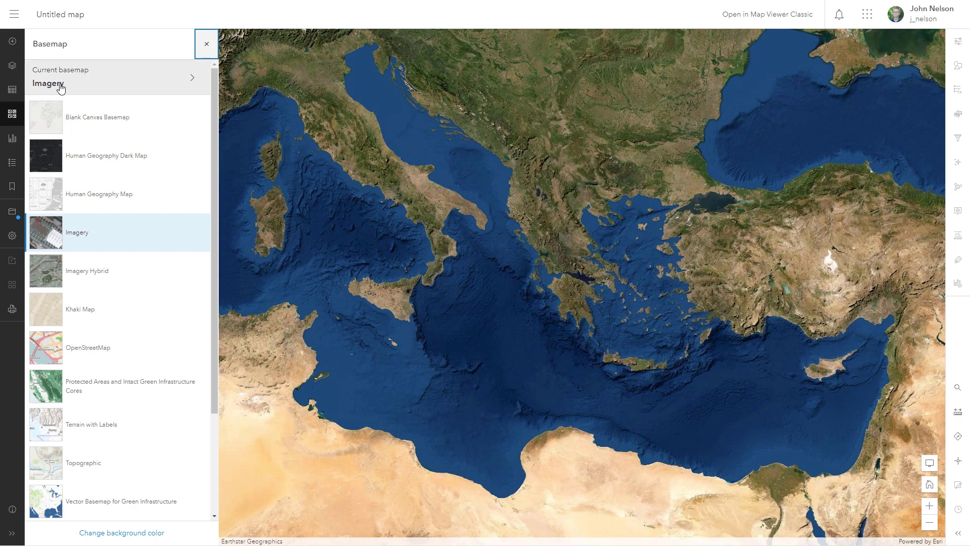
left_click(96, 88)
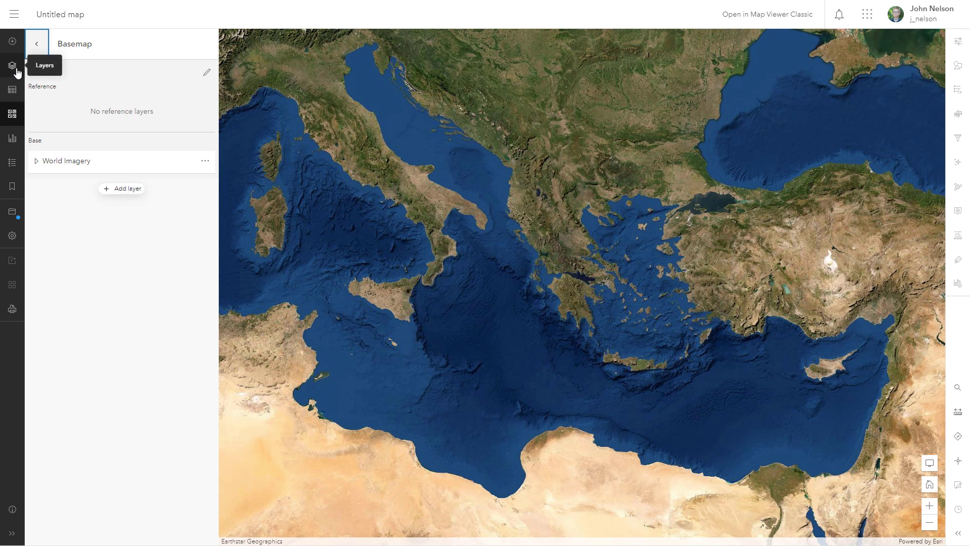
left_click(125, 193)
left_click(122, 72)
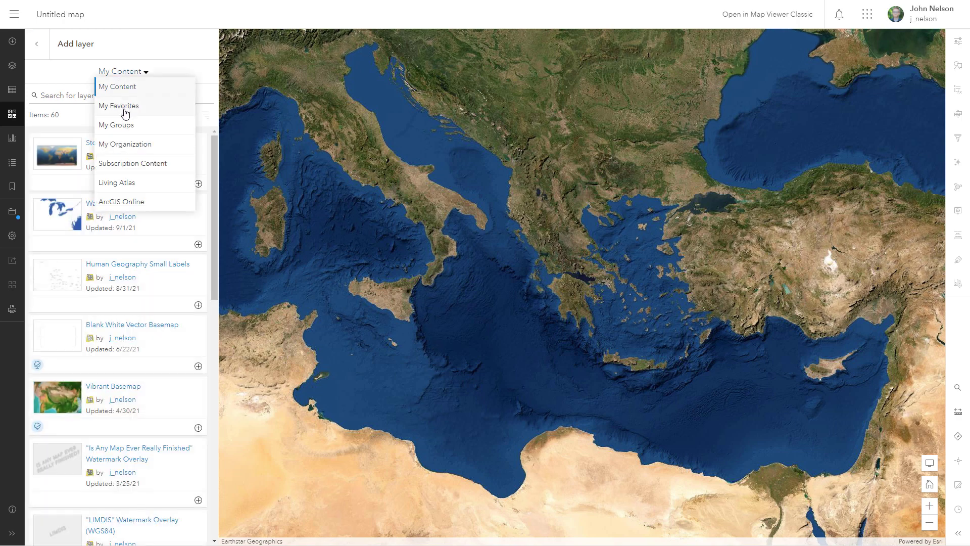
left_click(122, 183)
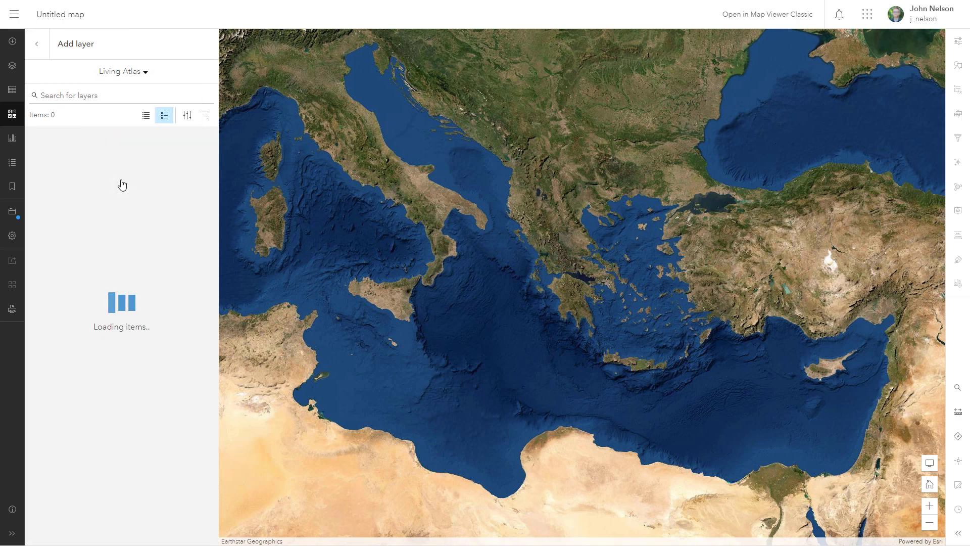
left_click(86, 97)
type("h")
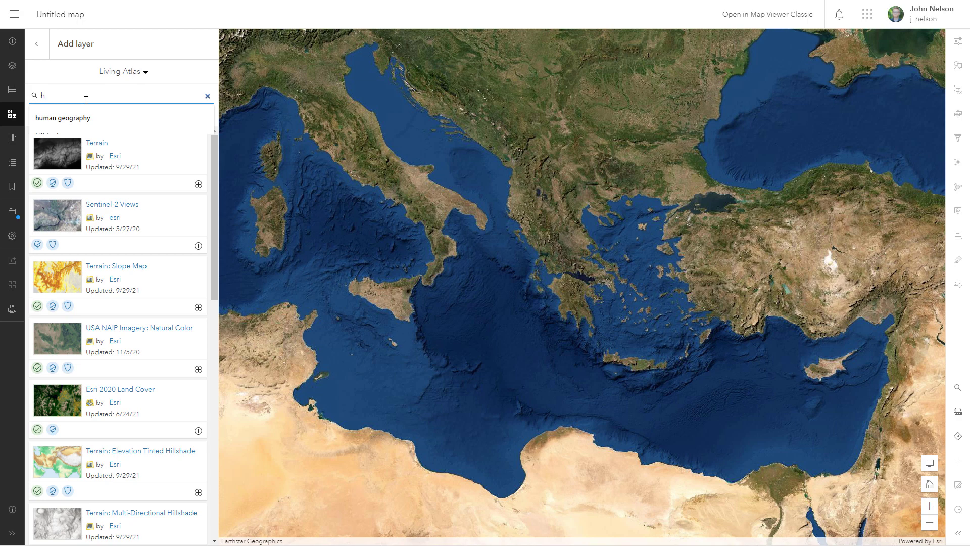
type("illshade")
key("Return")
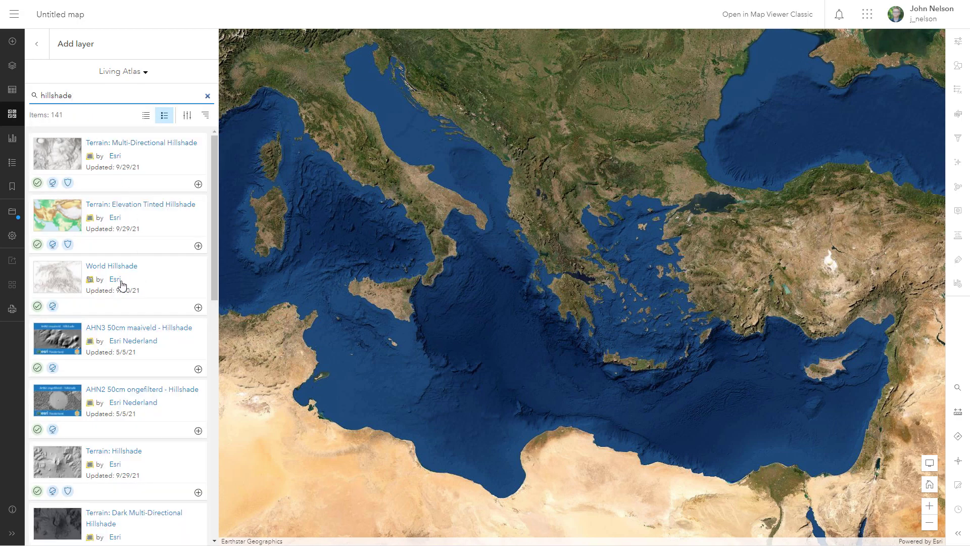
left_click(199, 308)
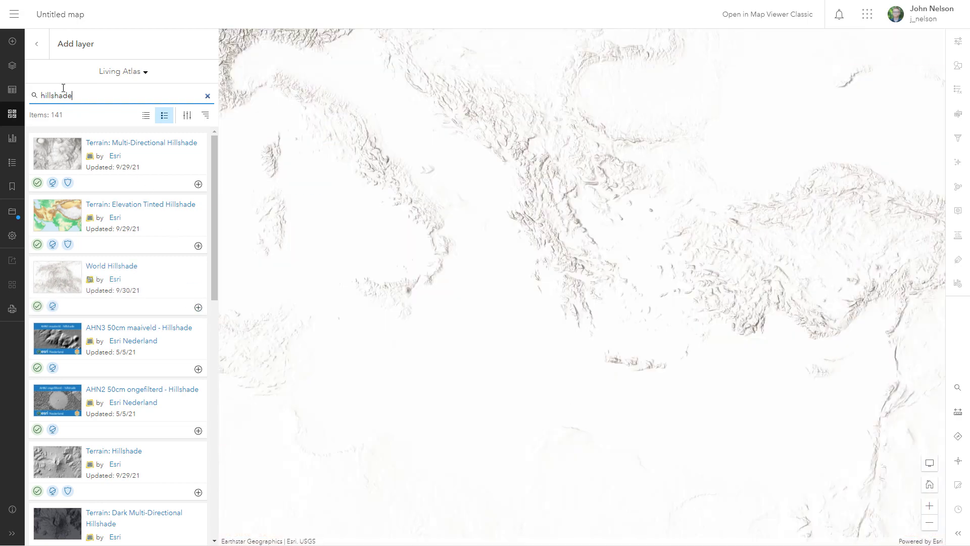
Set World Hillshade's blending to Luminosity, then pan to the Alps and Italy.
left_click(37, 44)
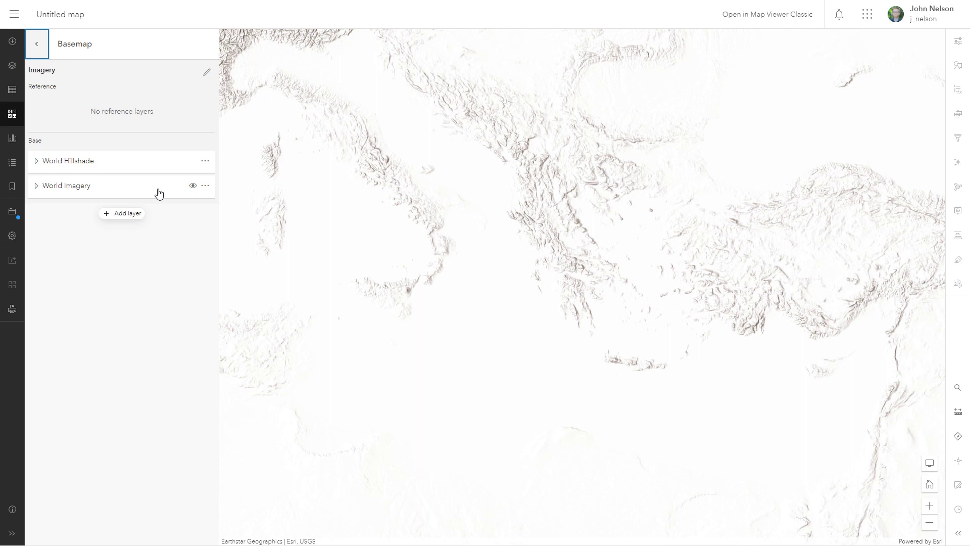
left_click(115, 162)
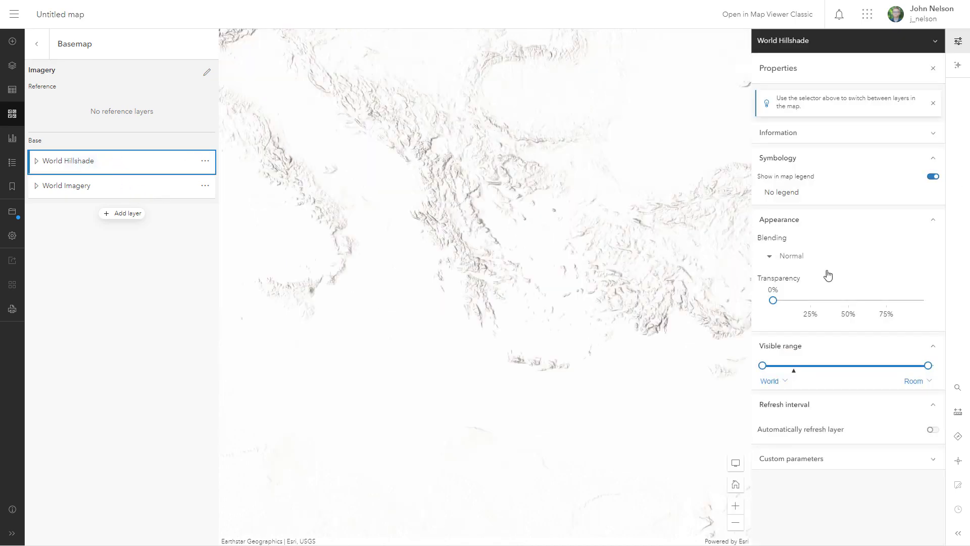
left_click(798, 258)
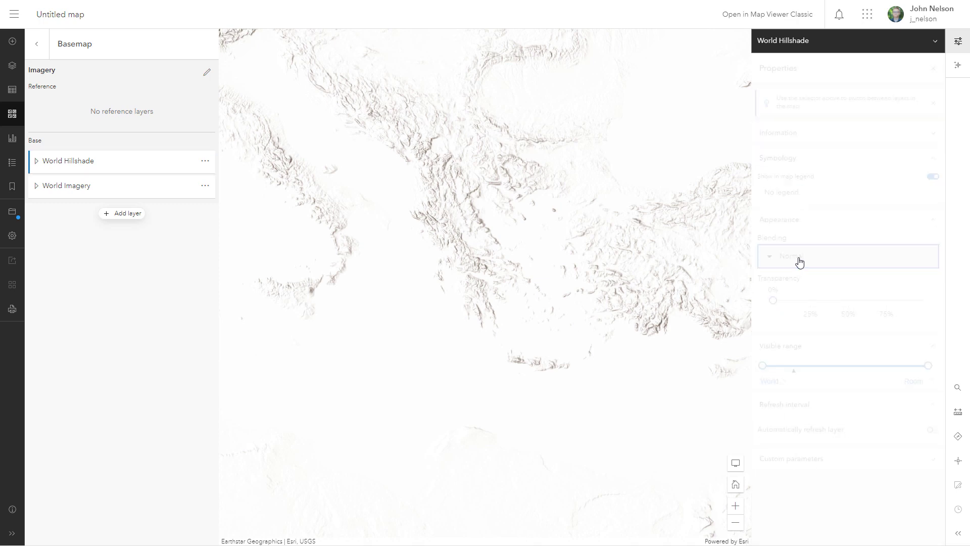
left_click_drag(918, 326, 923, 396)
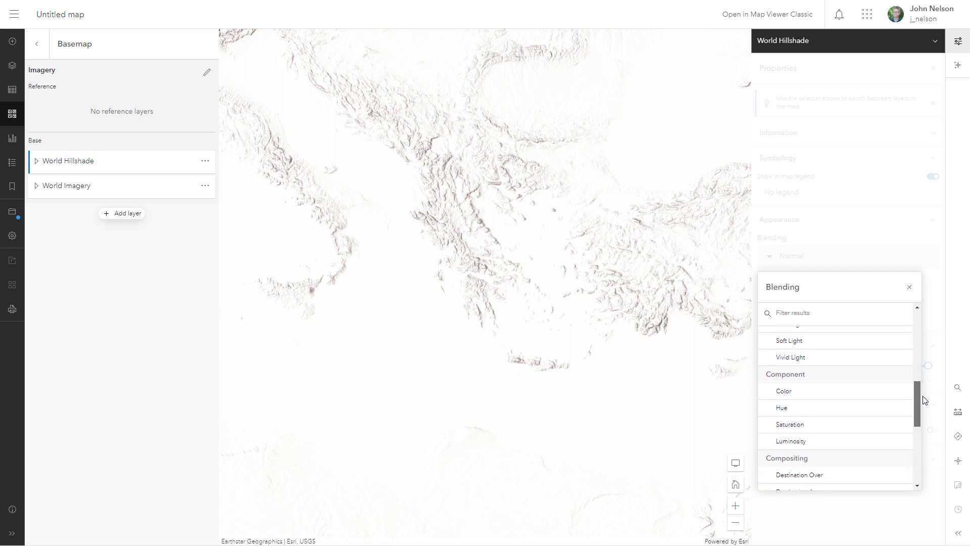
left_click(813, 441)
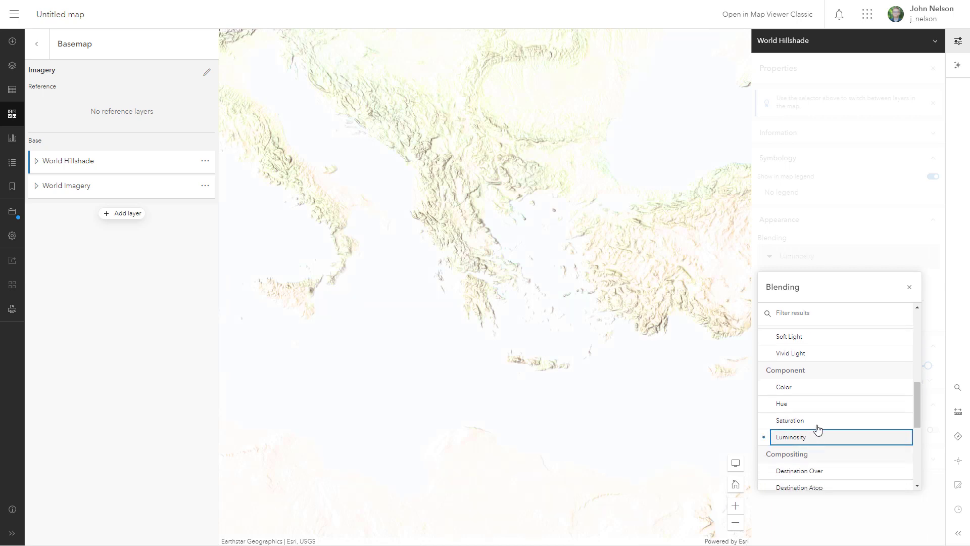
left_click(909, 289)
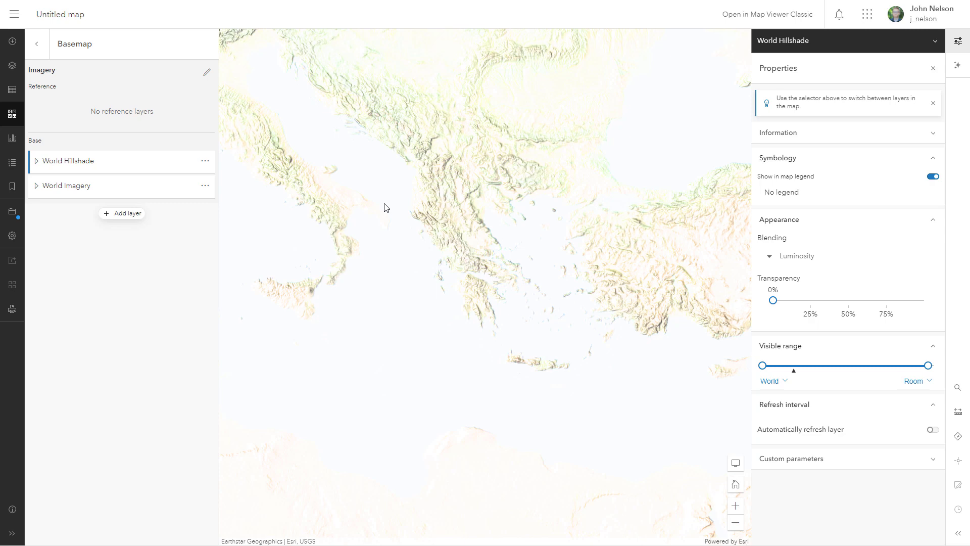
left_click_drag(501, 216, 594, 331)
left_click_drag(441, 267, 509, 286)
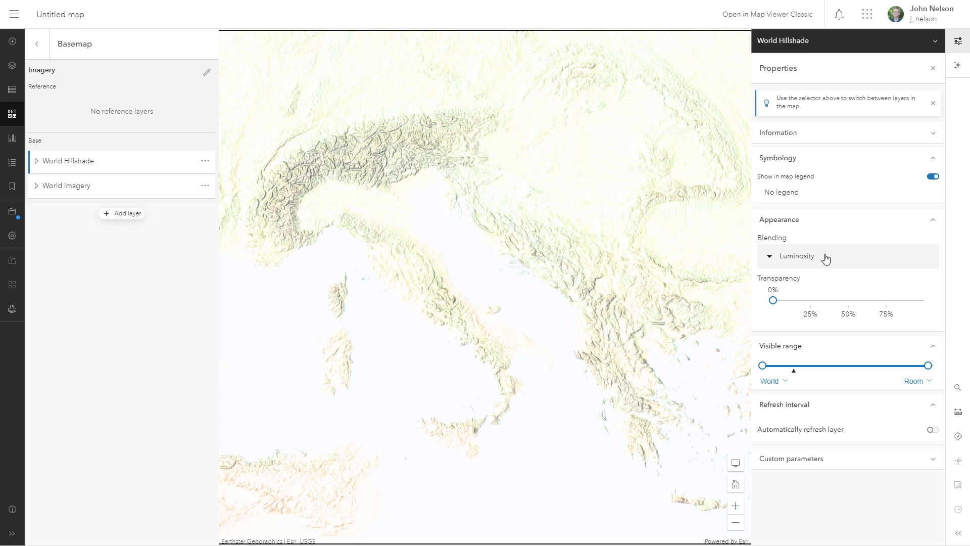
Turn on Brightness & Contrast for World Hillshade at brightness 90 and contrast 120.
left_click(959, 67)
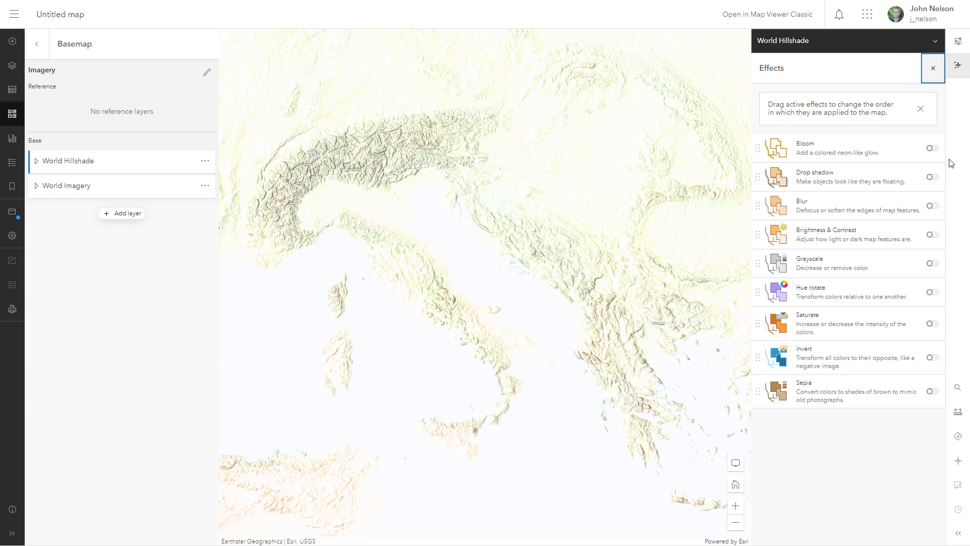
left_click(931, 236)
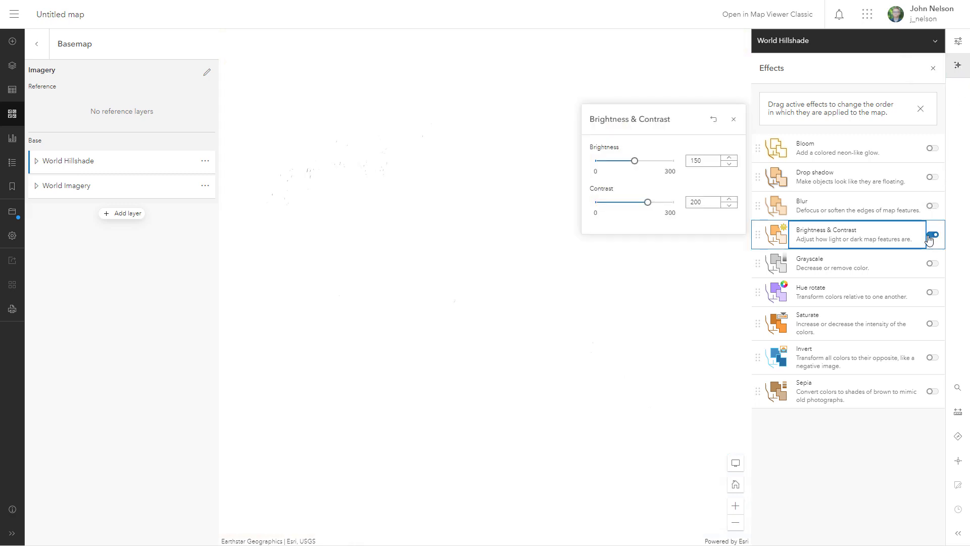
mouse_move(635, 162)
left_mouse_down()
mouse_move(654, 165)
mouse_move(620, 166)
left_mouse_up()
left_click_drag(647, 203, 628, 208)
mouse_move(620, 163)
left_mouse_down()
mouse_move(600, 169)
mouse_move(658, 165)
mouse_move(619, 168)
left_mouse_up()
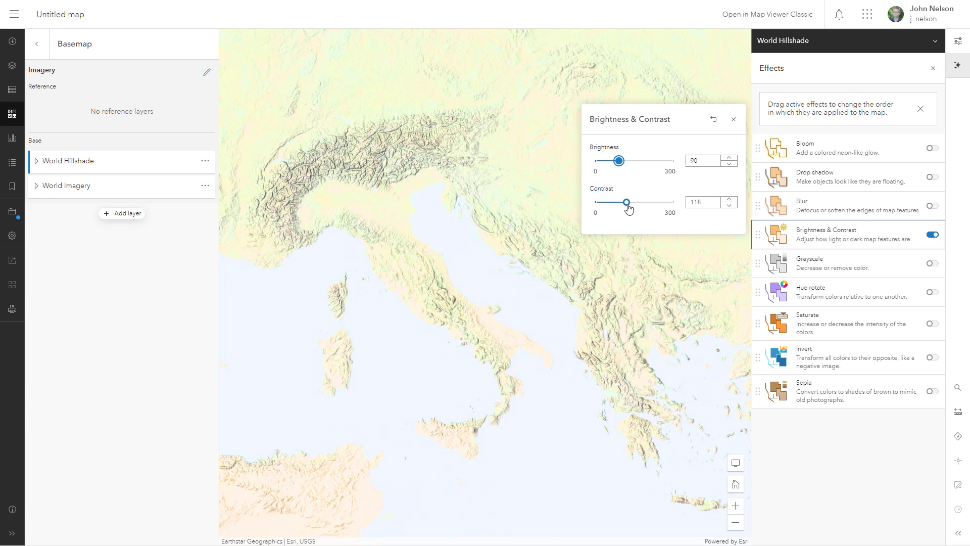
left_click(729, 200)
left_click(729, 200)
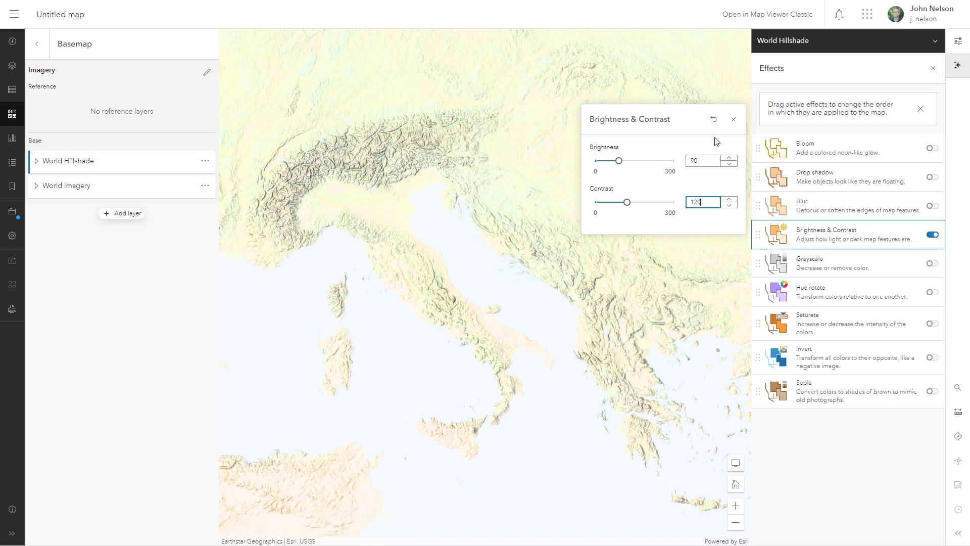
left_click(734, 119)
left_click(958, 67)
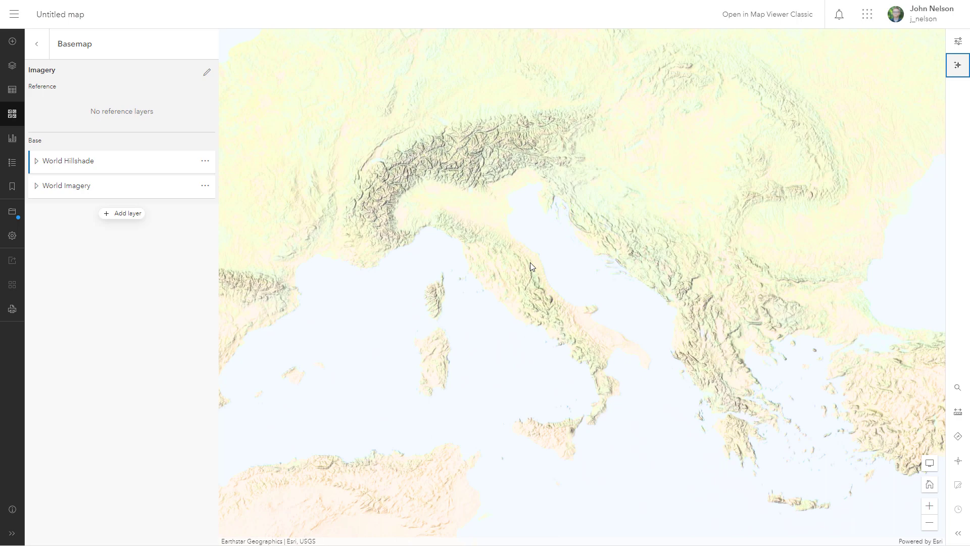
scroll(529, 262, "down", 4)
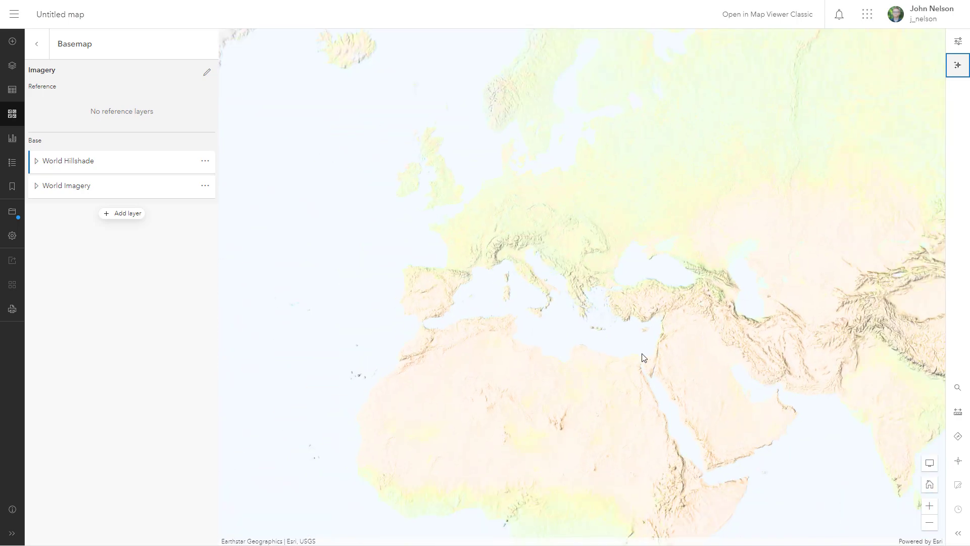
left_click_drag(656, 340, 415, 263)
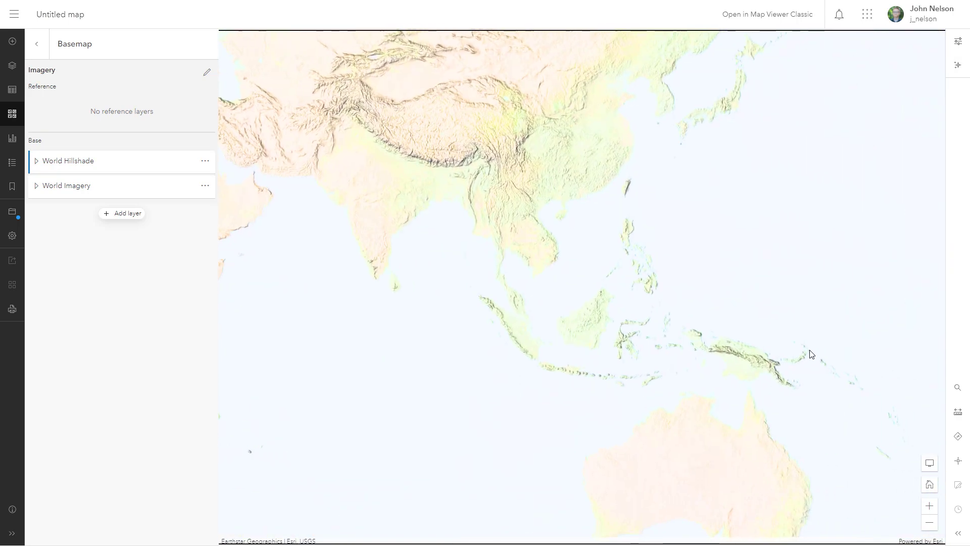
left_click_drag(767, 314, 661, 326)
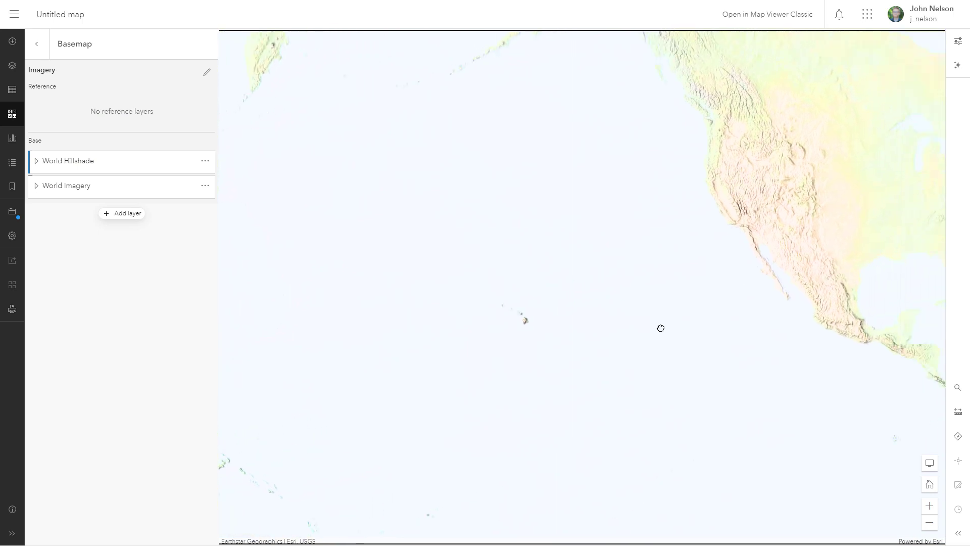
left_click_drag(808, 323, 684, 435)
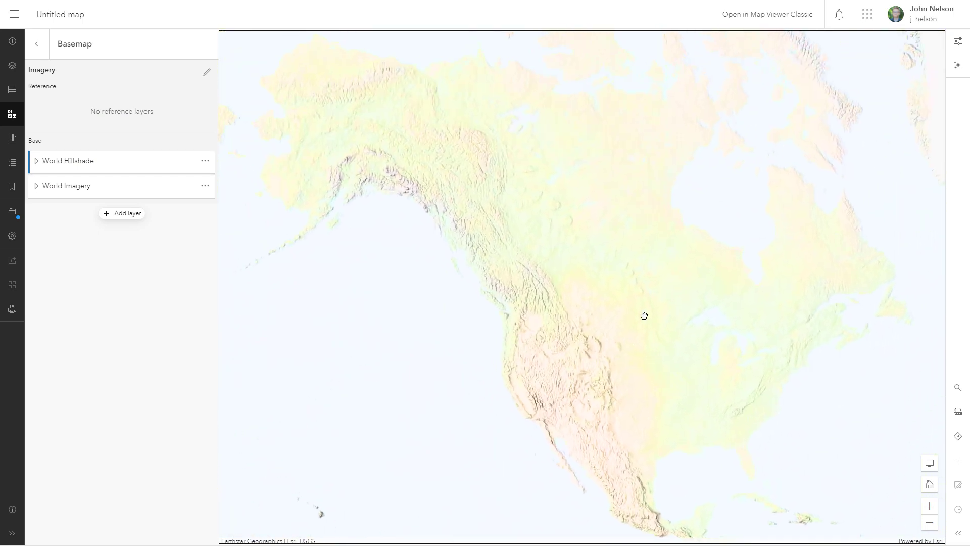
scroll(708, 383, "up", 3)
left_click_drag(617, 400, 578, 304)
left_click_drag(587, 420, 578, 288)
left_click_drag(802, 421, 552, 405)
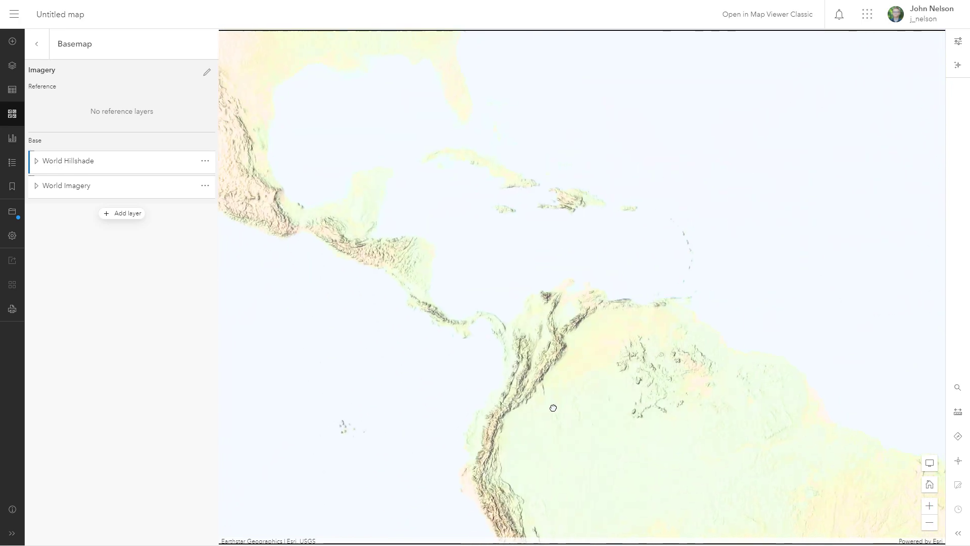
left_click_drag(737, 357, 400, 357)
left_click_drag(598, 278, 585, 343)
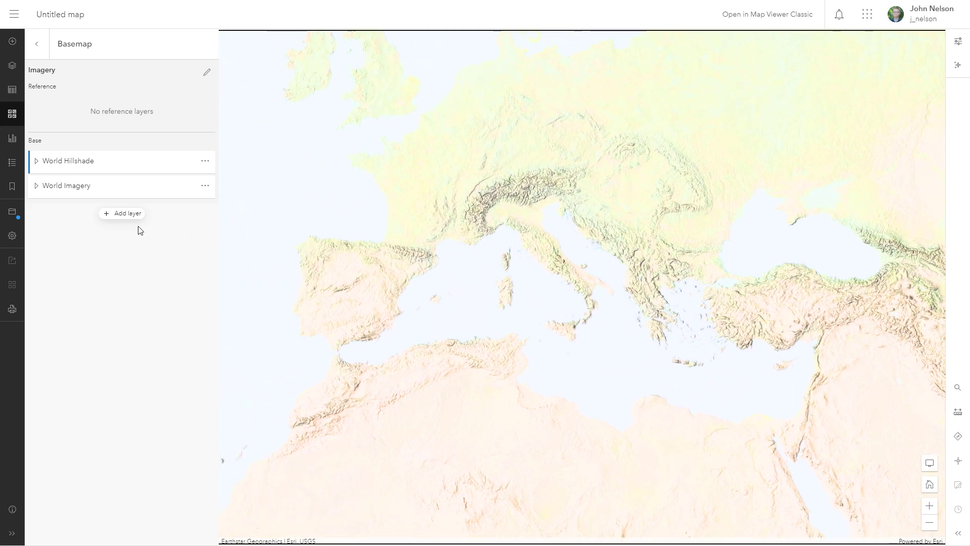
Search Living Atlas for 'human geography' and add the Detail and Label layers.
left_click(123, 213)
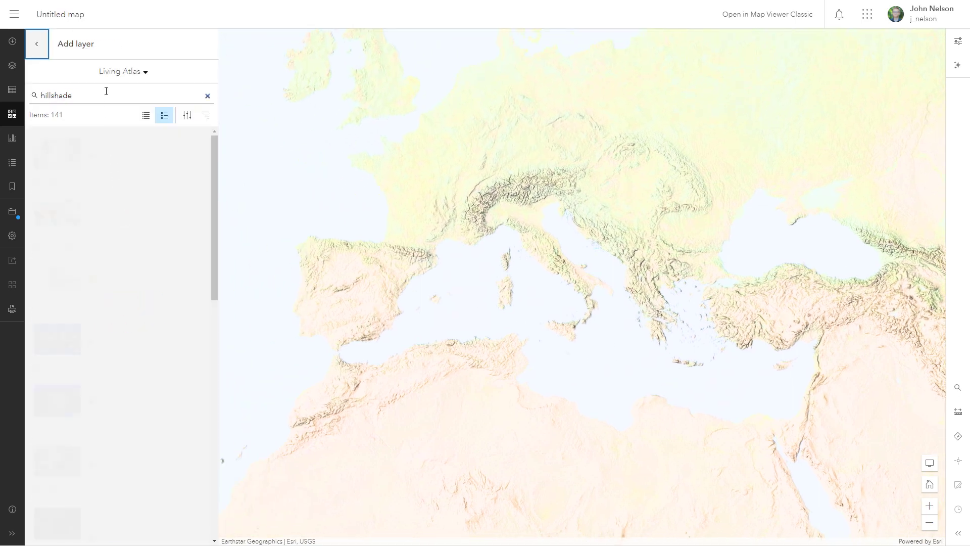
left_click_drag(91, 96, 45, 95)
type("um")
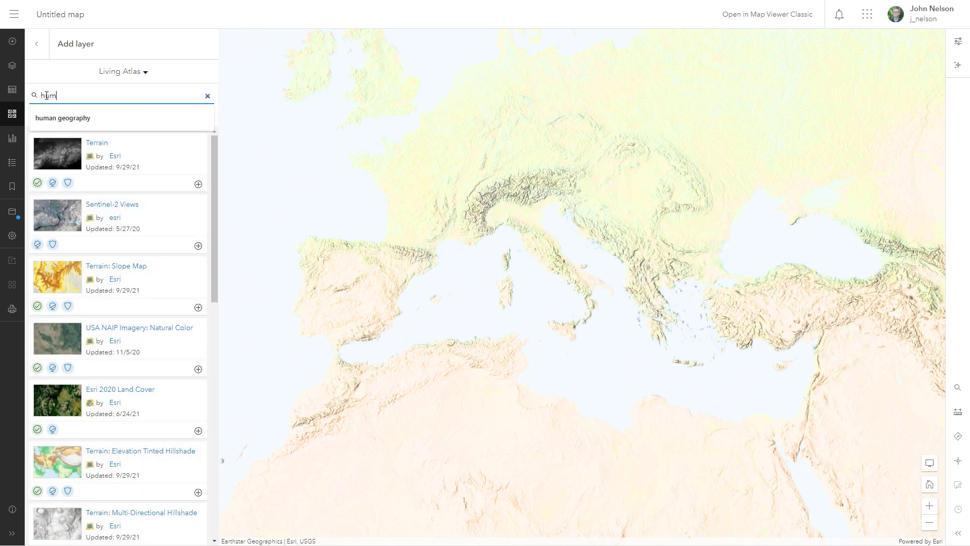
type("an geography")
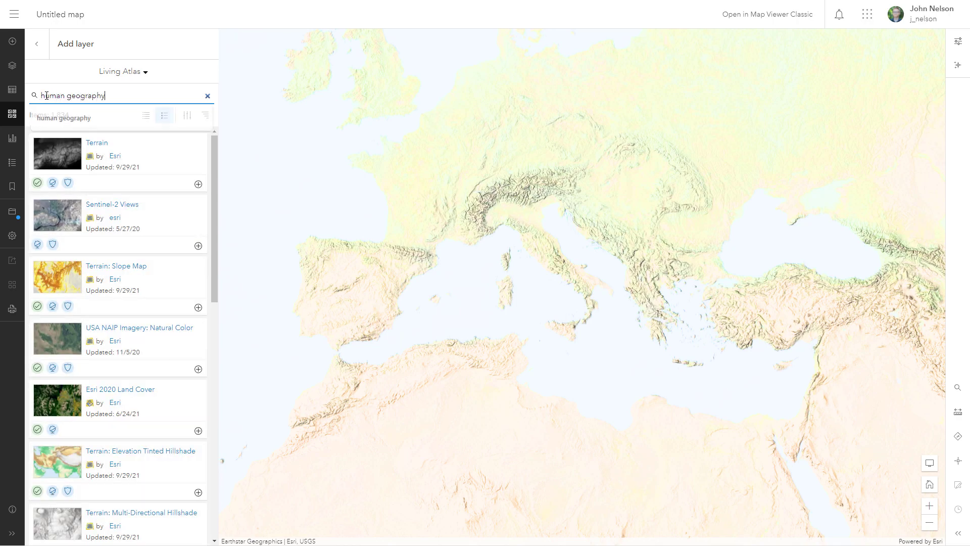
key("Return")
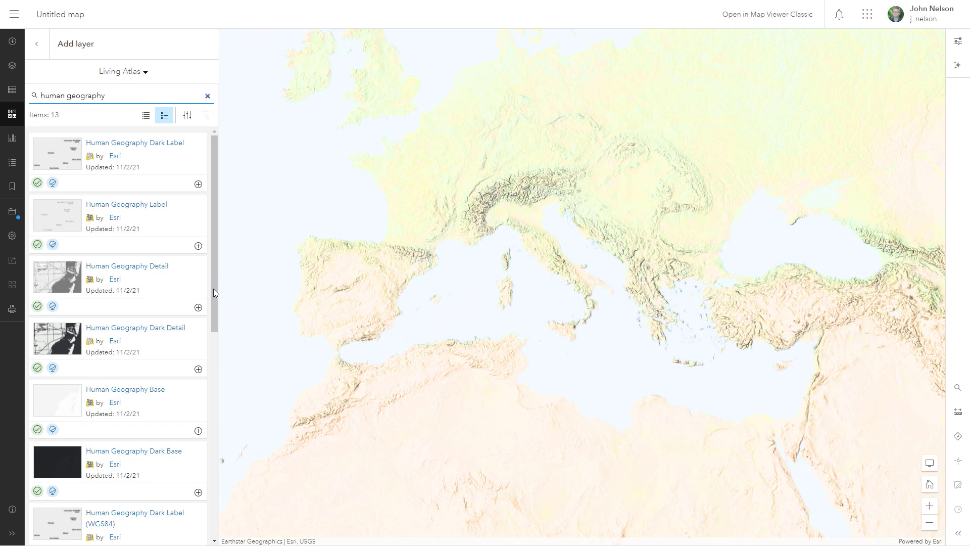
left_click(198, 309)
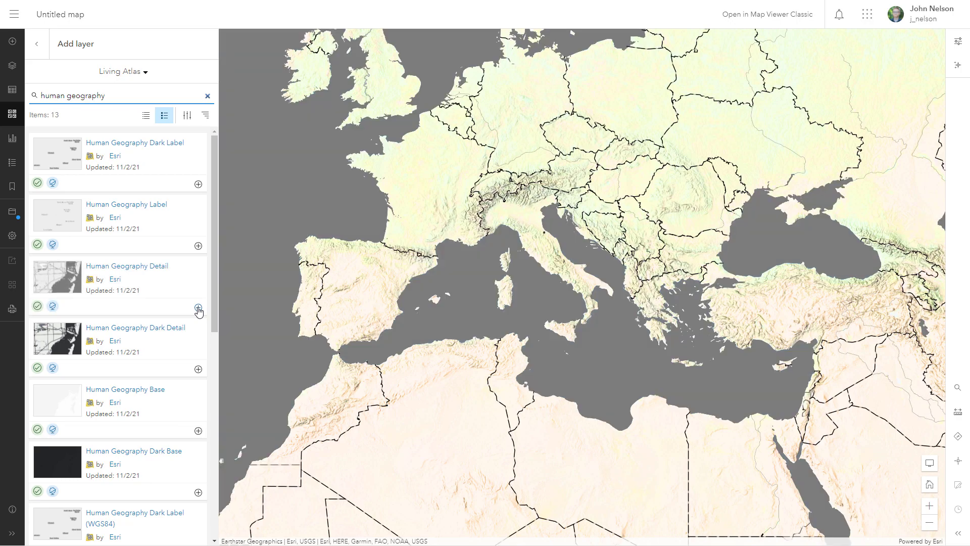
left_click(198, 246)
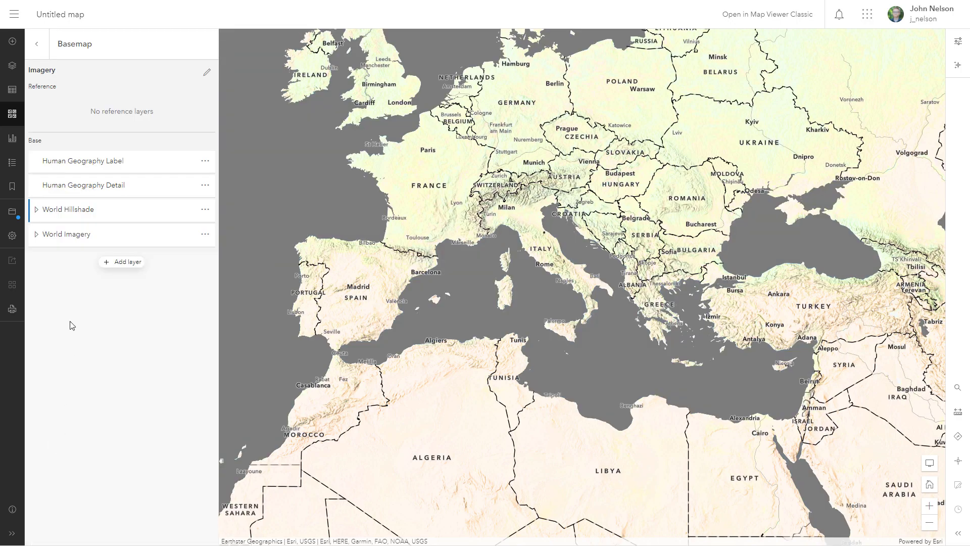
Move the Human Geography Label card up into the basemap's Reference section.
left_click_drag(83, 161, 84, 109)
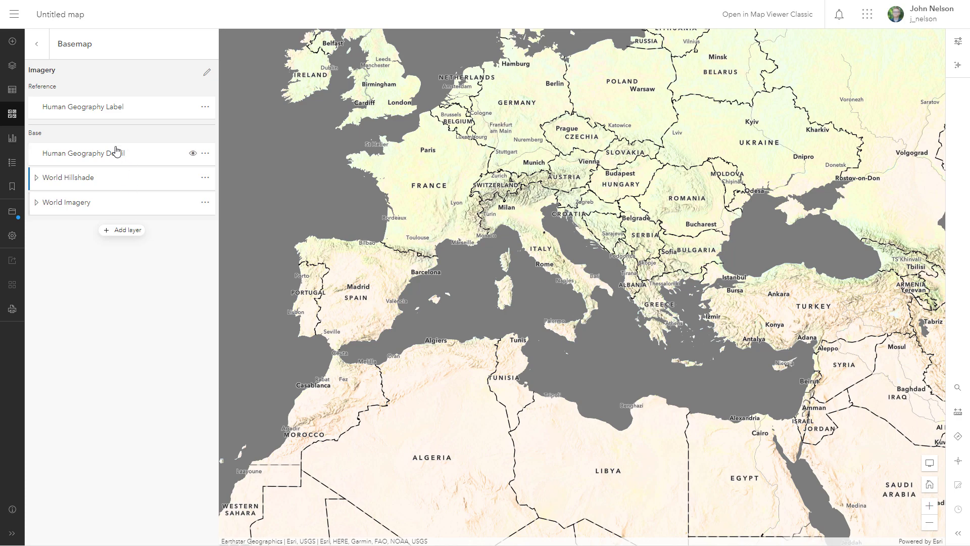
Turn on a Sepia effect at strength 70 for Human Geography Detail.
left_click(92, 157)
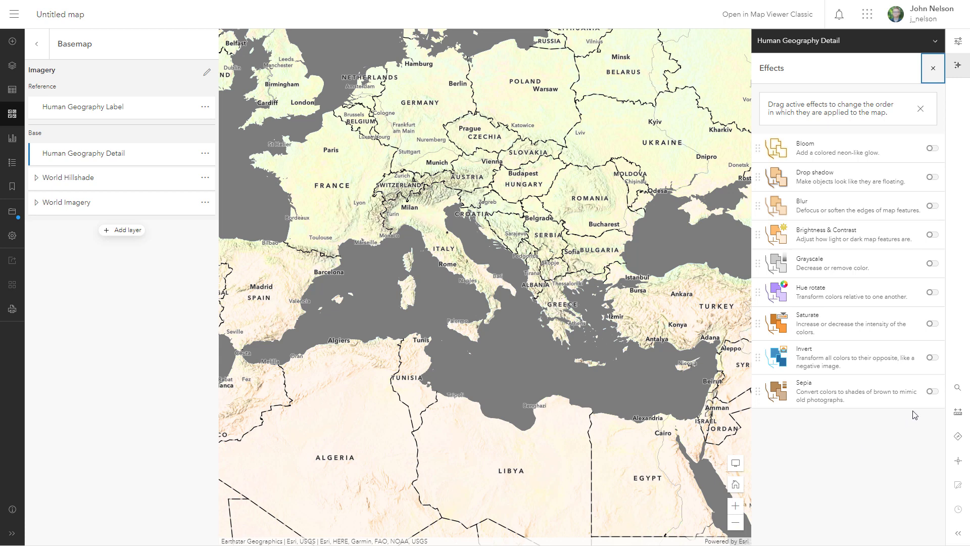
left_click(932, 391)
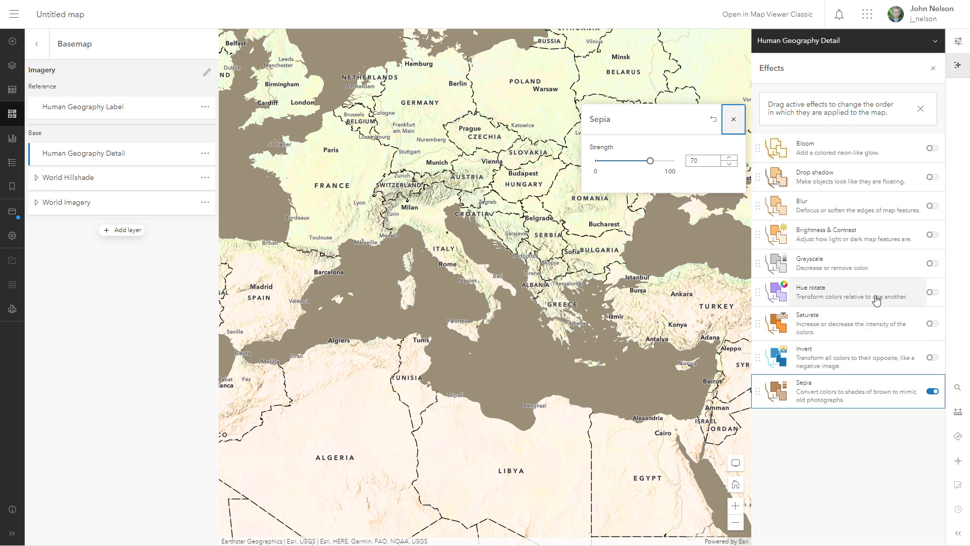
Add Hue rotate after Sepia on Human Geography Detail, set to about 159 degrees.
left_click(930, 293)
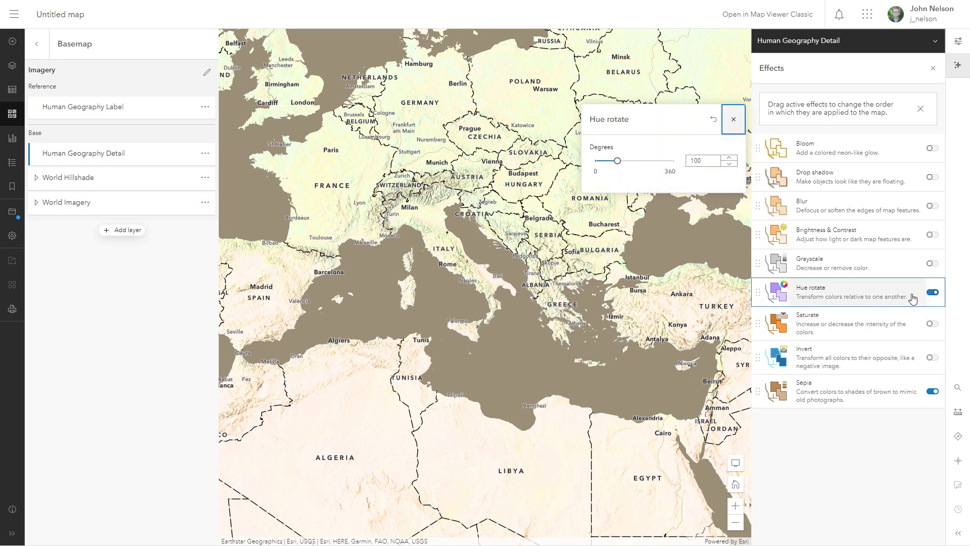
left_click_drag(758, 293, 765, 401)
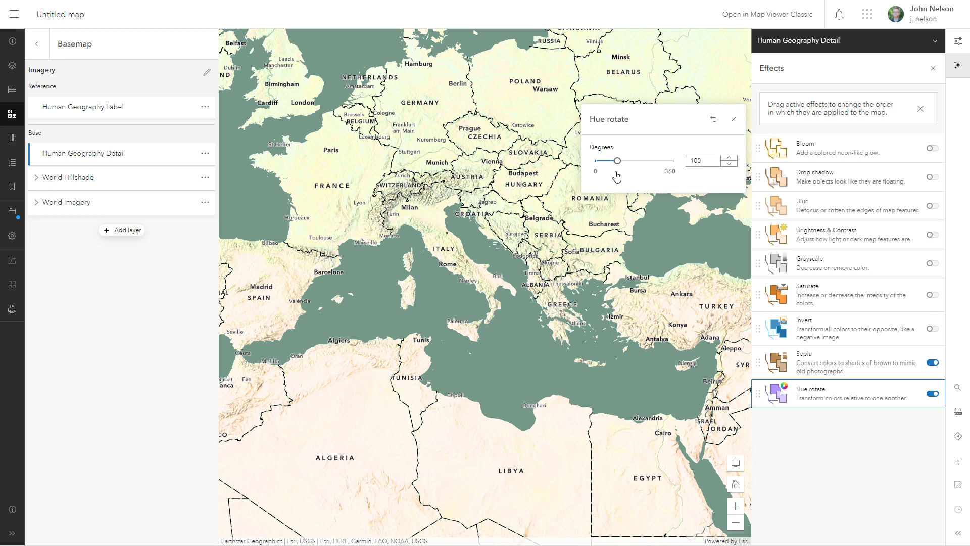
mouse_move(619, 162)
left_mouse_down()
mouse_move(605, 162)
mouse_move(667, 162)
mouse_move(609, 170)
mouse_move(647, 167)
mouse_move(631, 169)
left_mouse_up()
left_click(734, 119)
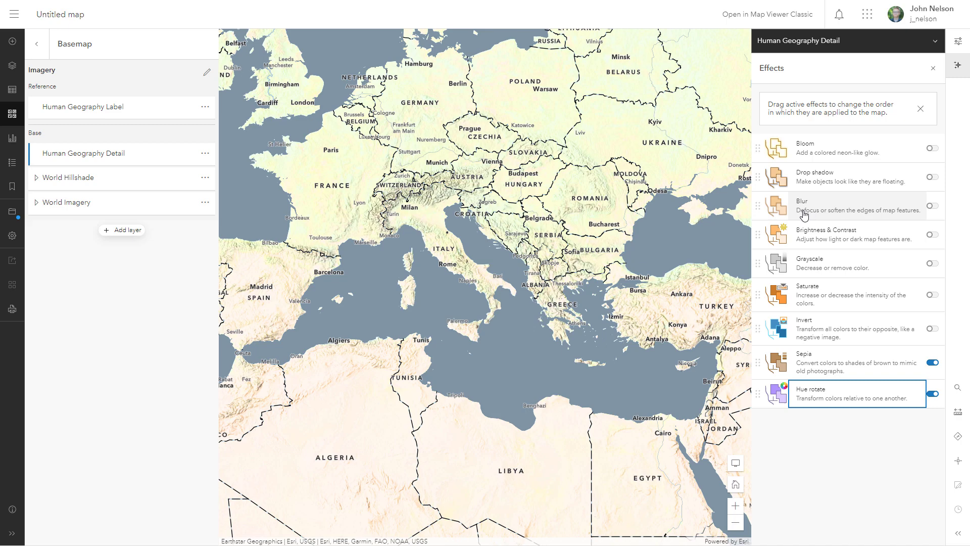
Turn on Bloom for Human Geography Detail with threshold 0 and reduced radius and strength.
left_click(932, 149)
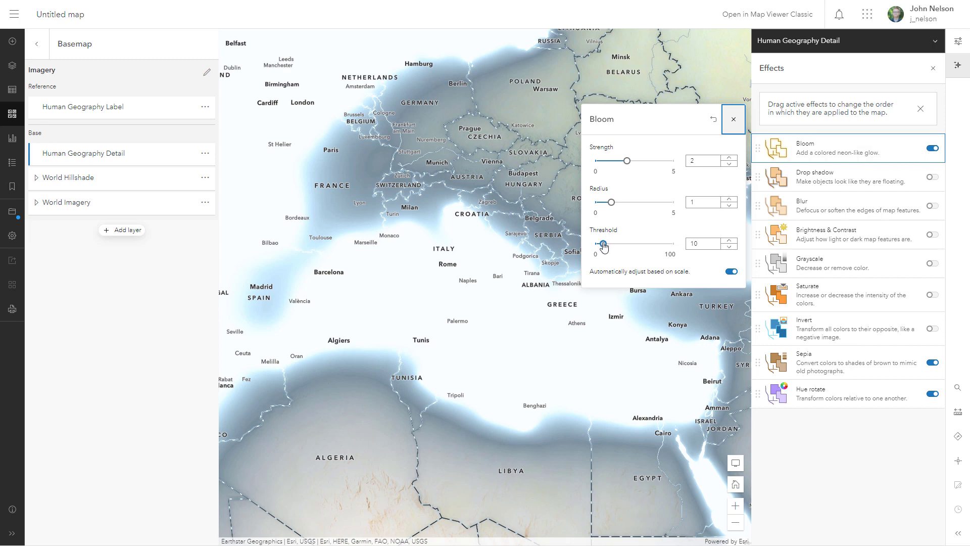
left_click_drag(604, 246, 597, 245)
left_click_drag(609, 204, 598, 204)
left_click_drag(625, 163, 592, 168)
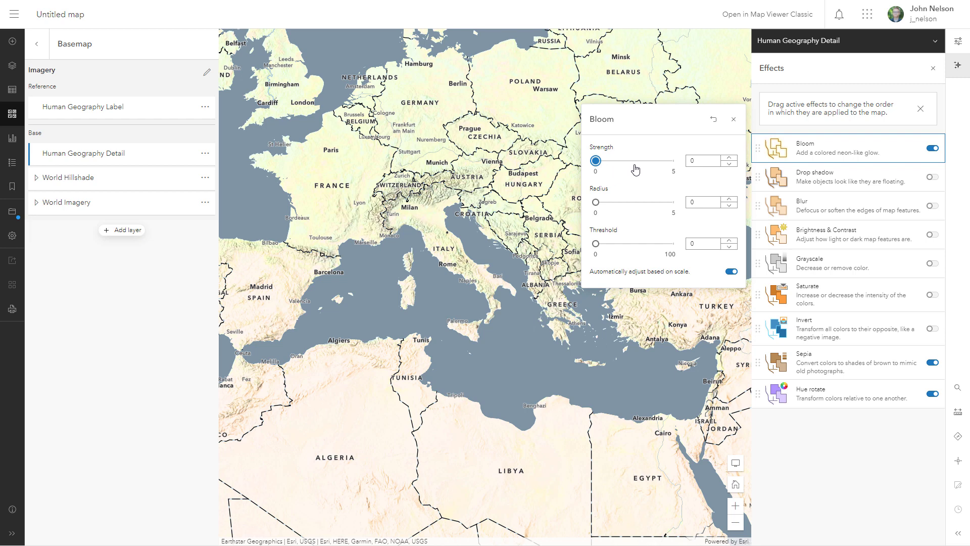
Fine-tune the bloom to strength 0.4 and radius 0.6.
left_click(728, 159)
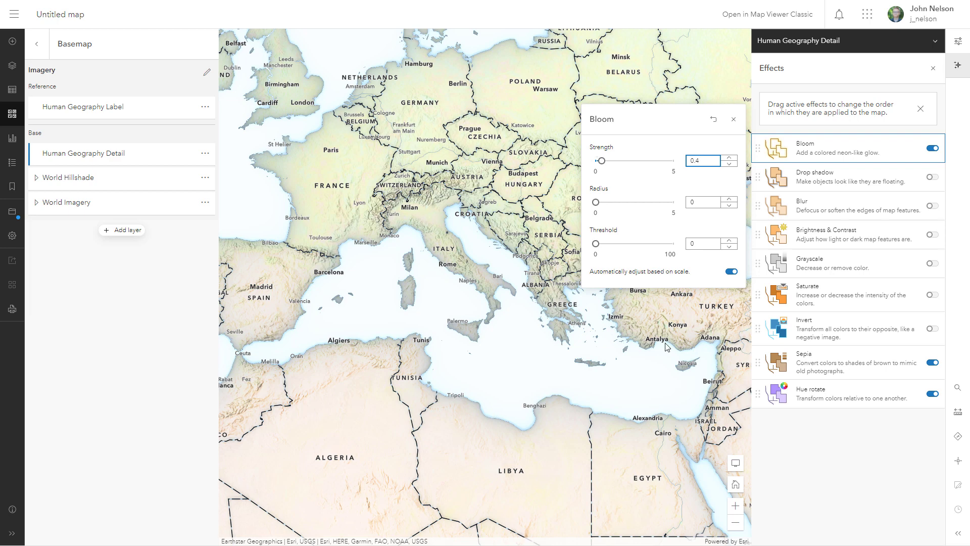
left_click(730, 199)
left_click(730, 199)
left_click(730, 199)
left_click(730, 199)
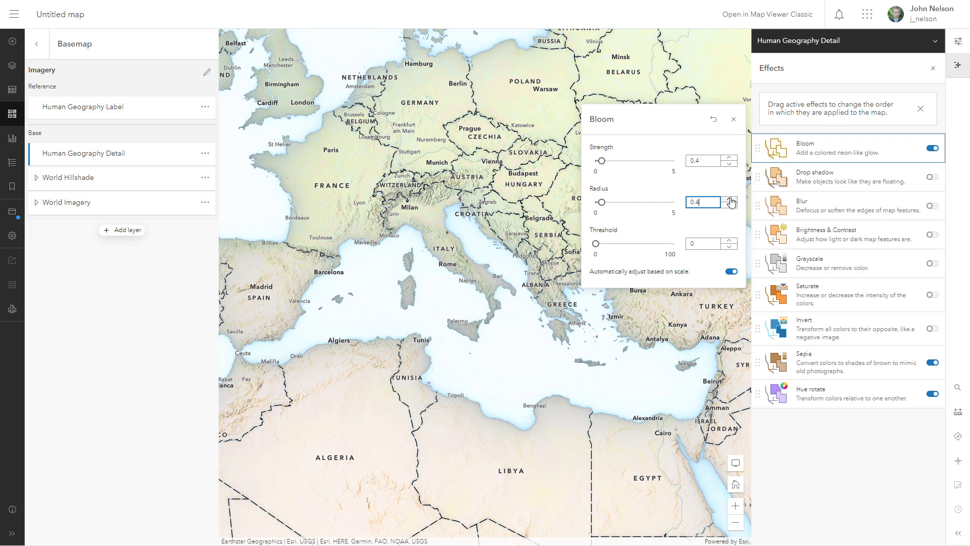
left_click(729, 199)
left_click(729, 199)
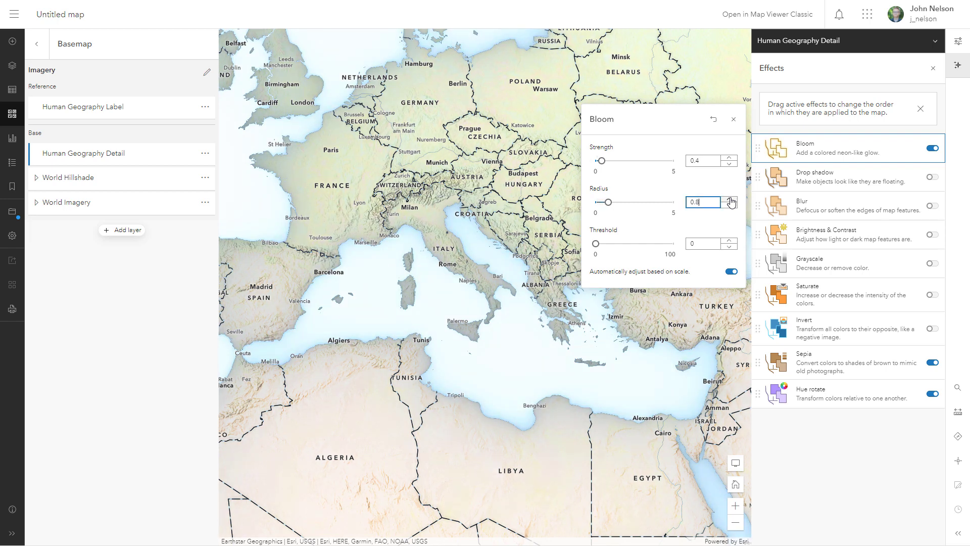
left_click(730, 199)
left_click(730, 199)
left_click(729, 199)
left_click(728, 205)
left_click(728, 205)
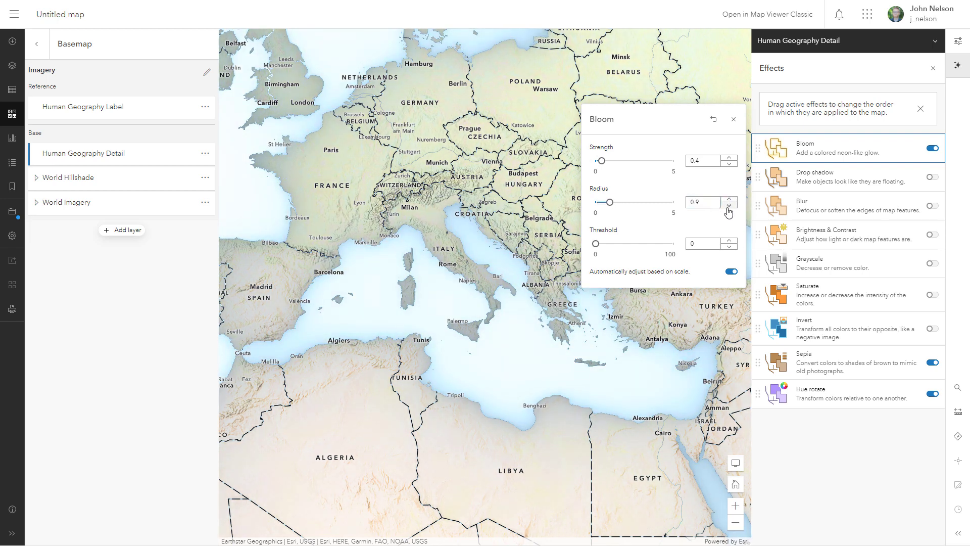
left_click(728, 205)
left_click(729, 205)
left_click(728, 205)
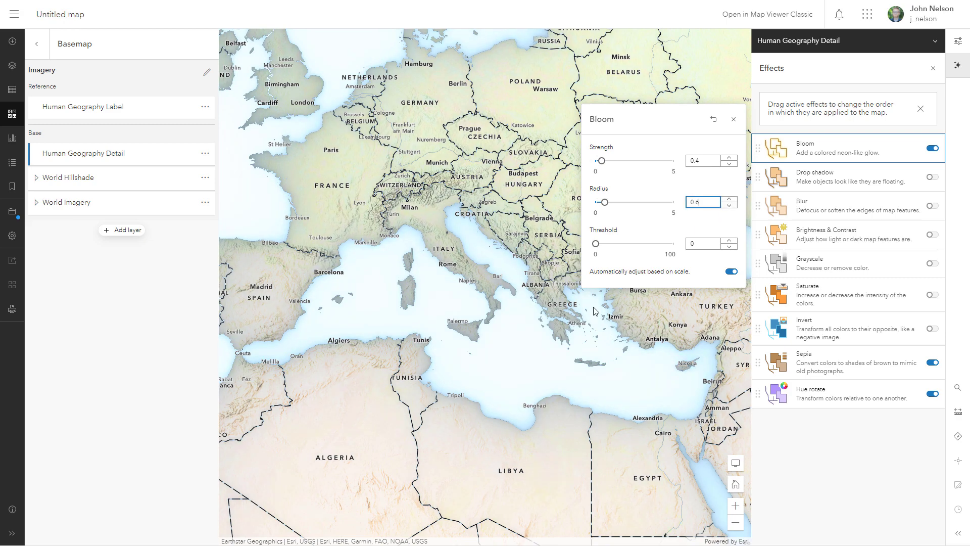
left_click_drag(465, 372, 443, 363)
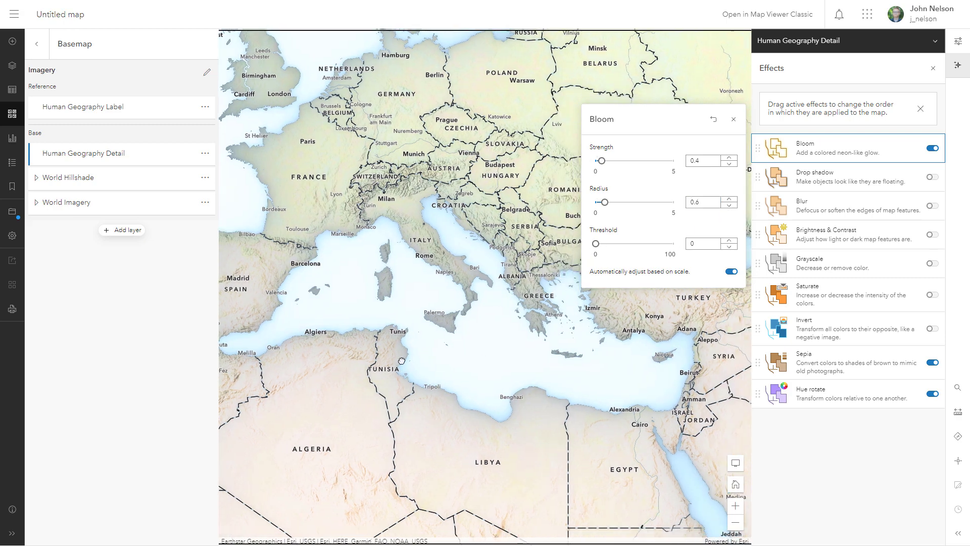
Test a higher bloom threshold, then pan across the Atlantic to the eastern United States.
scroll(402, 361, "down", 3)
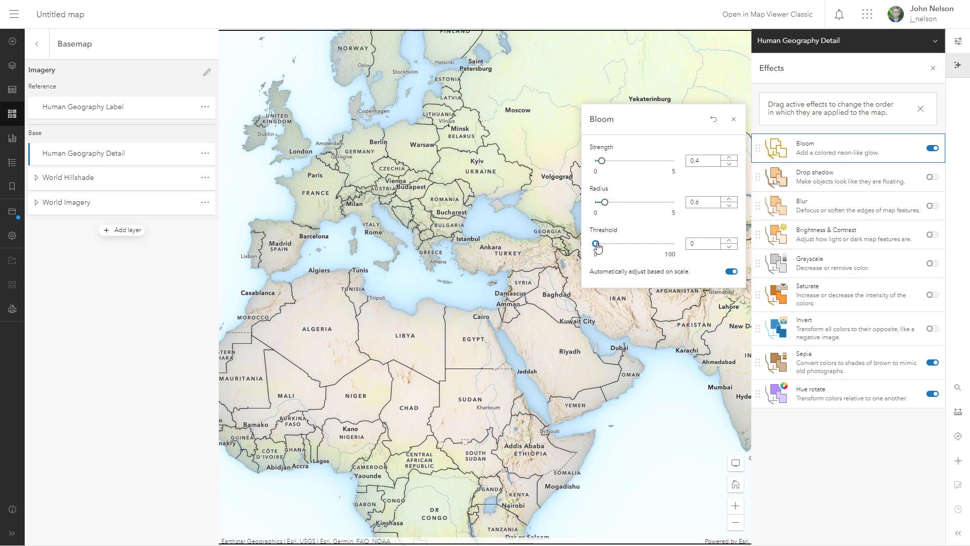
mouse_move(597, 246)
left_mouse_down()
mouse_move(654, 246)
mouse_move(580, 246)
left_mouse_up()
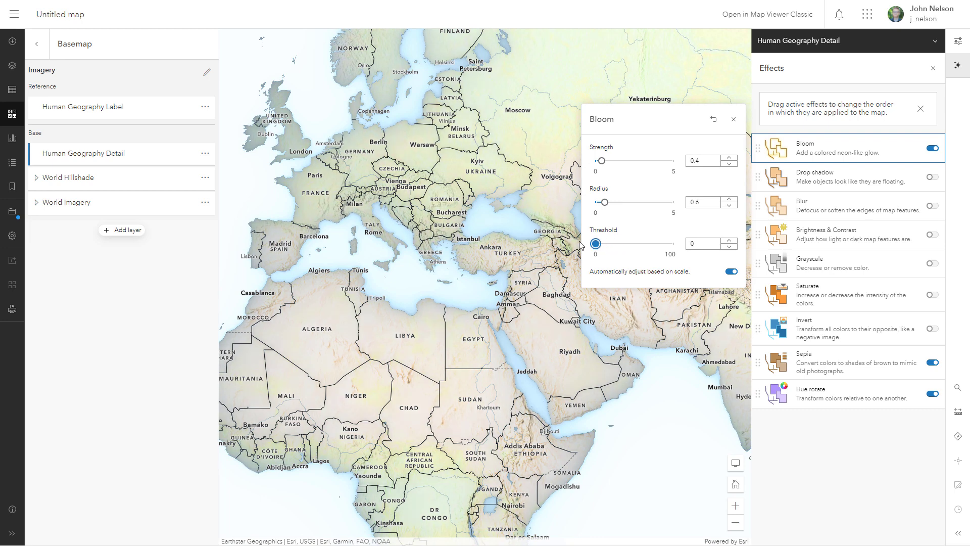
left_click_drag(393, 314, 437, 375)
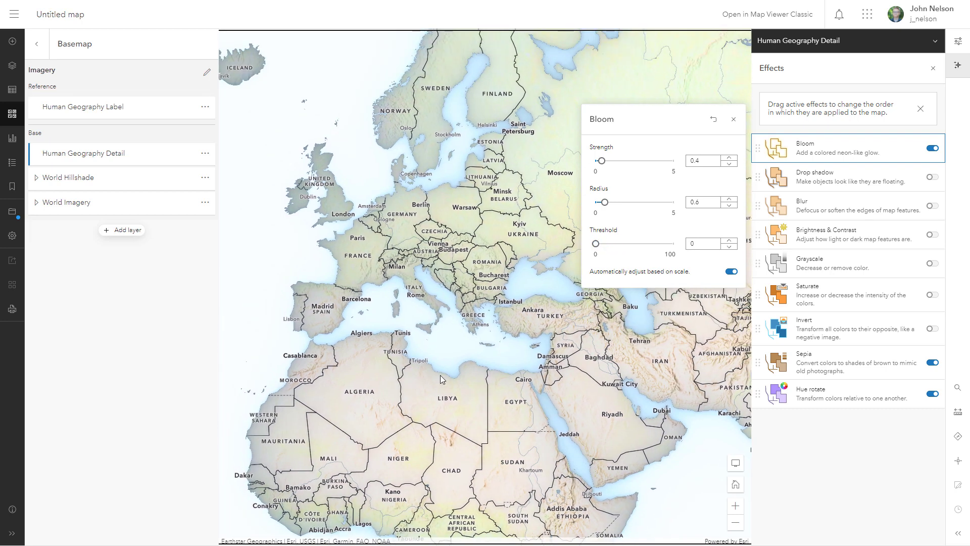
left_click_drag(356, 335, 513, 343)
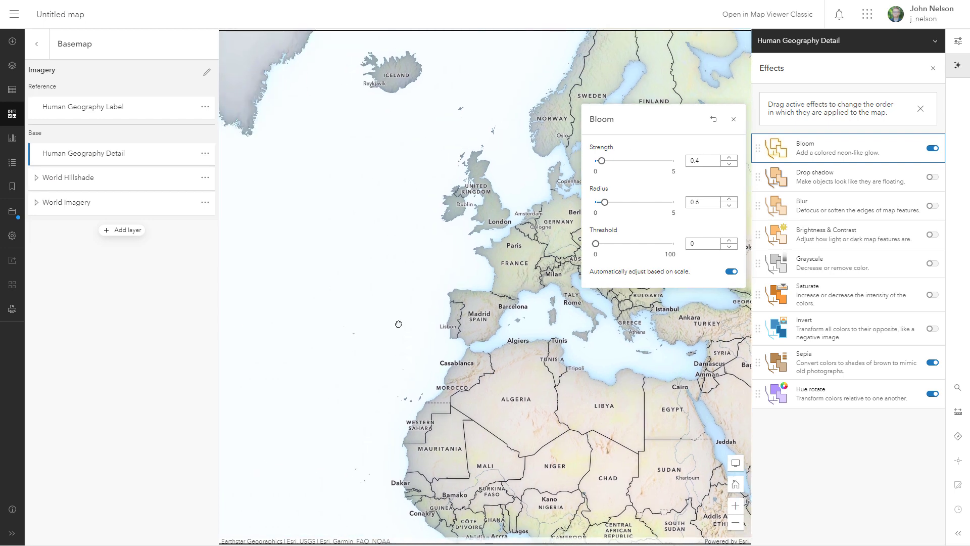
left_click_drag(399, 323, 532, 320)
left_click_drag(359, 351, 479, 347)
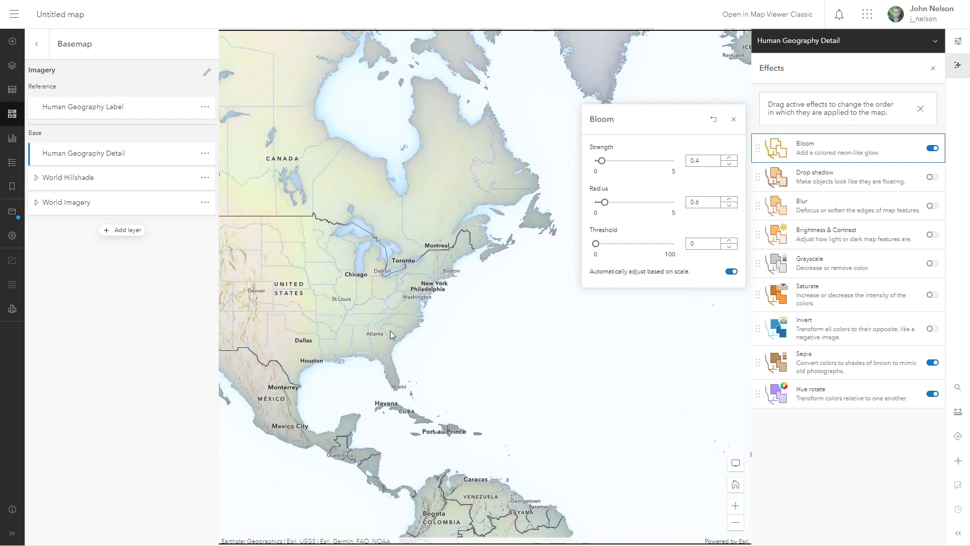
left_click_drag(401, 347, 453, 360)
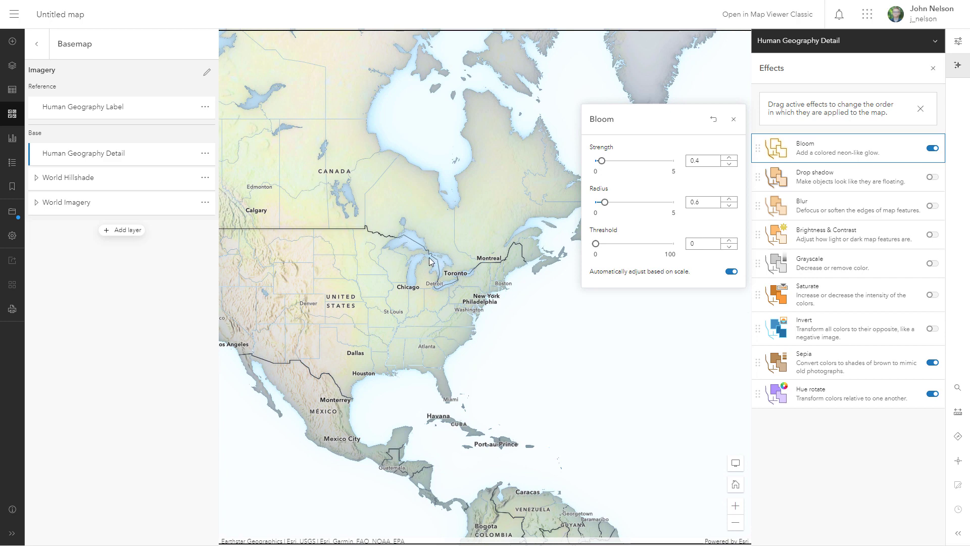
scroll(429, 268, "up", 4)
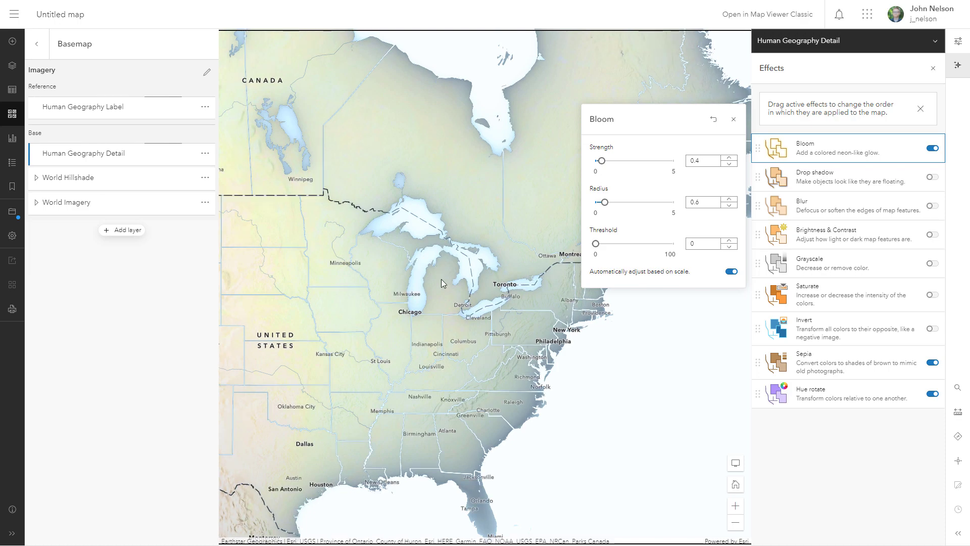
scroll(441, 279, "down", 2)
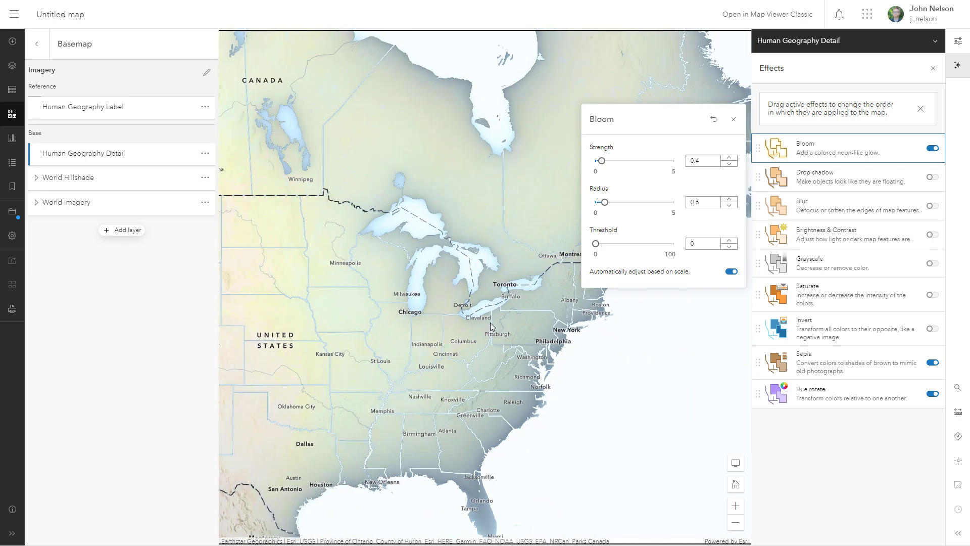
left_click_drag(498, 475, 478, 404)
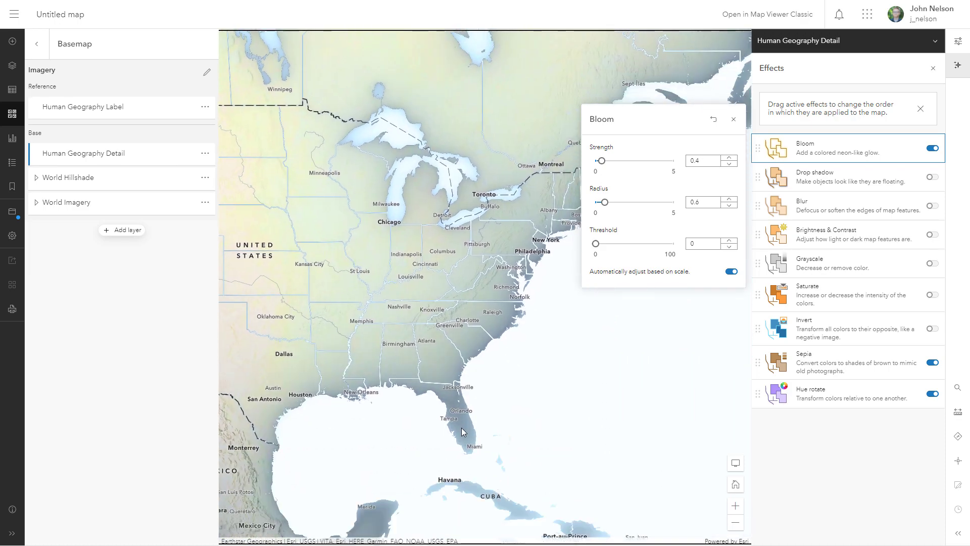
scroll(462, 428, "up", 2)
scroll(462, 428, "down", 2)
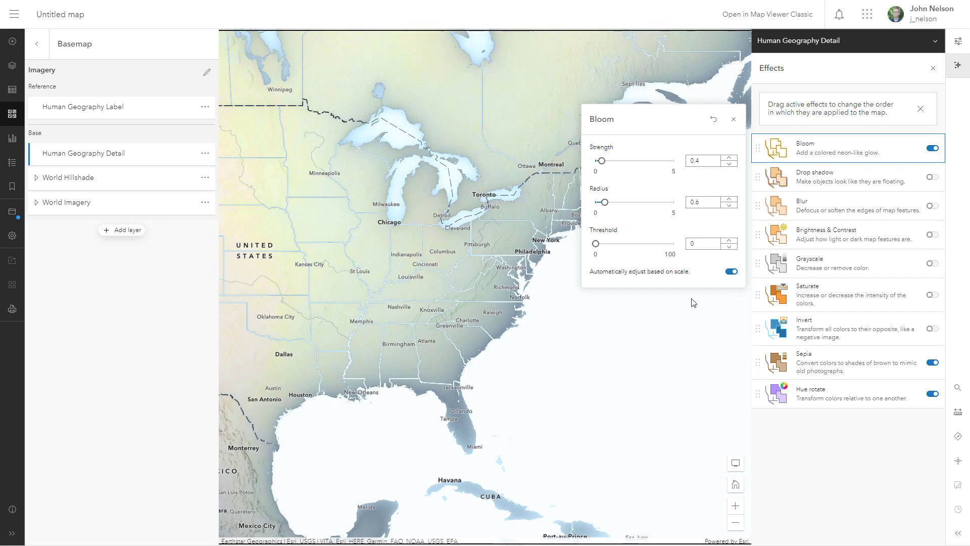
Stop the Human Geography Detail bloom from adjusting with scale, zooming around Florida to check.
left_click(731, 272)
scroll(479, 412, "up", 5)
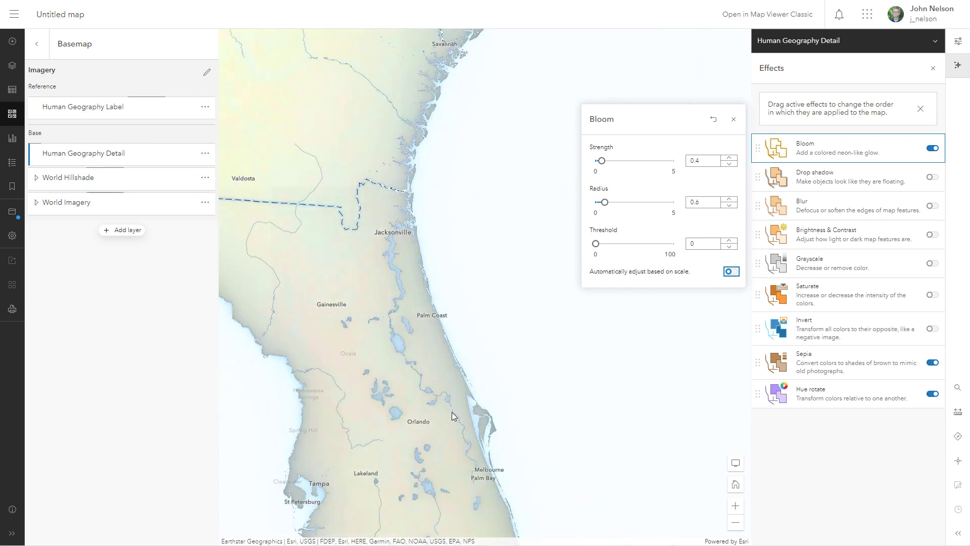
scroll(414, 410, "up", 2)
scroll(392, 407, "down", 2)
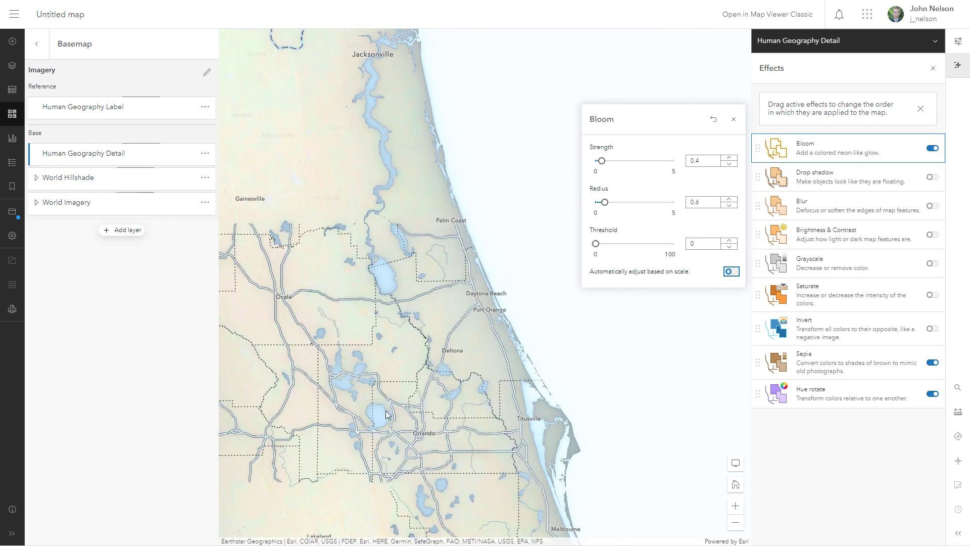
scroll(384, 411, "down", 2)
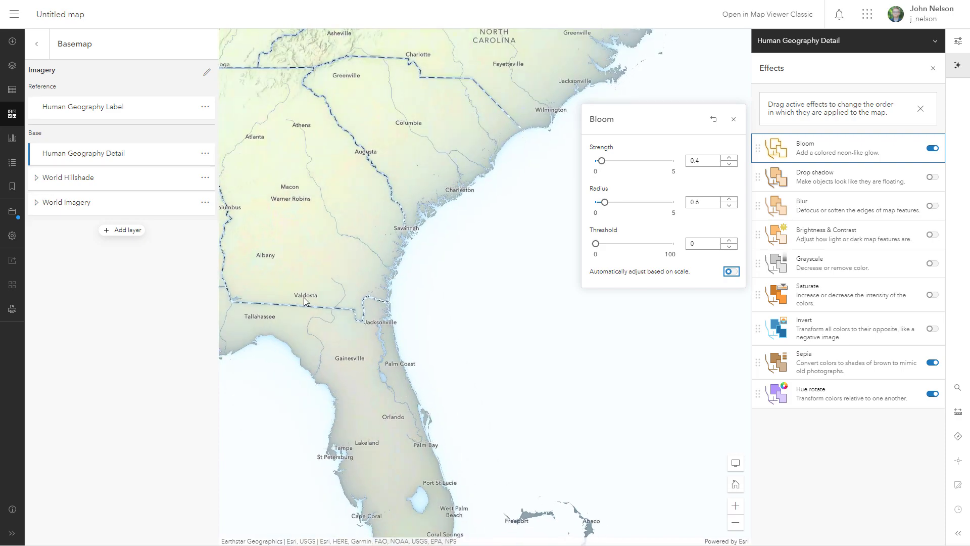
scroll(308, 299, "up", 4)
scroll(341, 325, "up", 2)
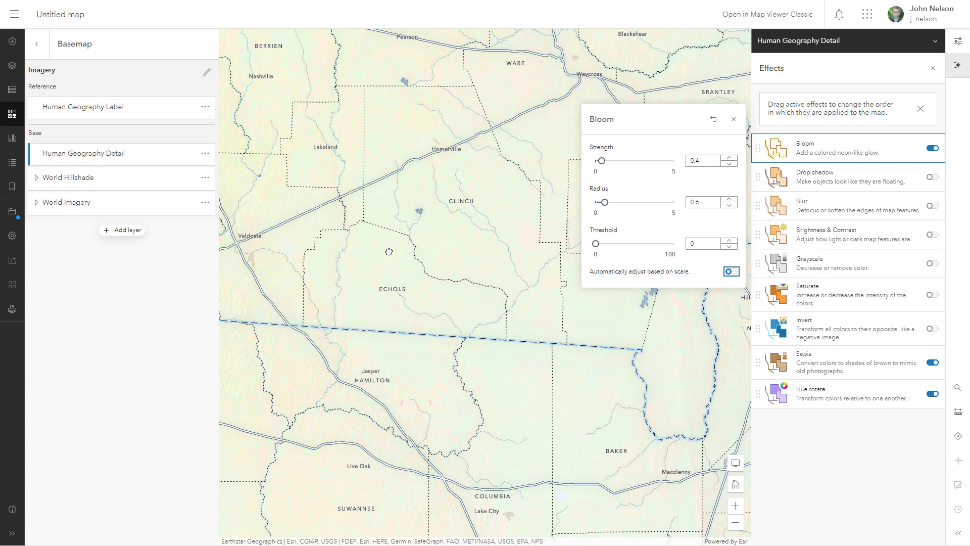
scroll(392, 261, "down", 4)
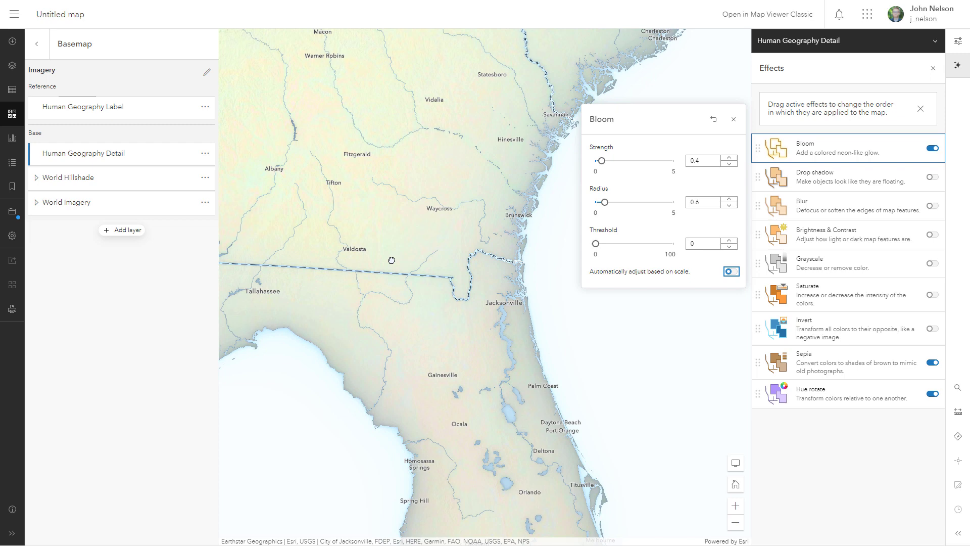
Toggle Bloom off and back on to compare, then close the bloom settings.
left_click(932, 149)
left_click(931, 149)
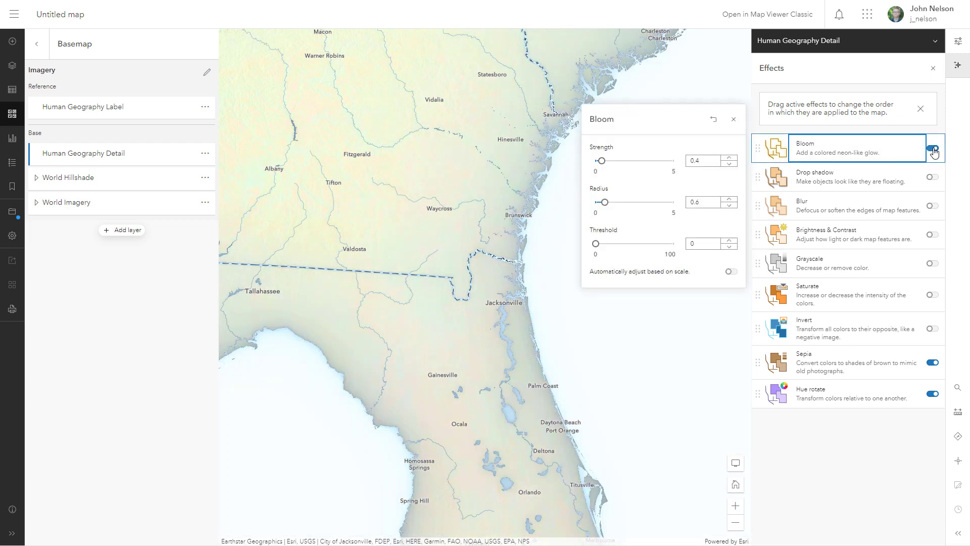
left_click(732, 115)
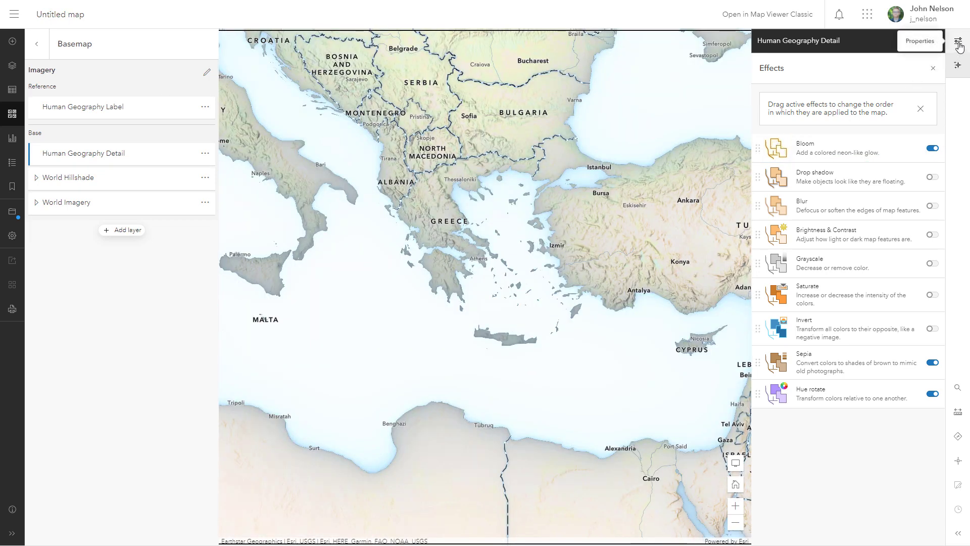
Set the Human Geography Detail layer's blend mode to Average.
left_click(958, 44)
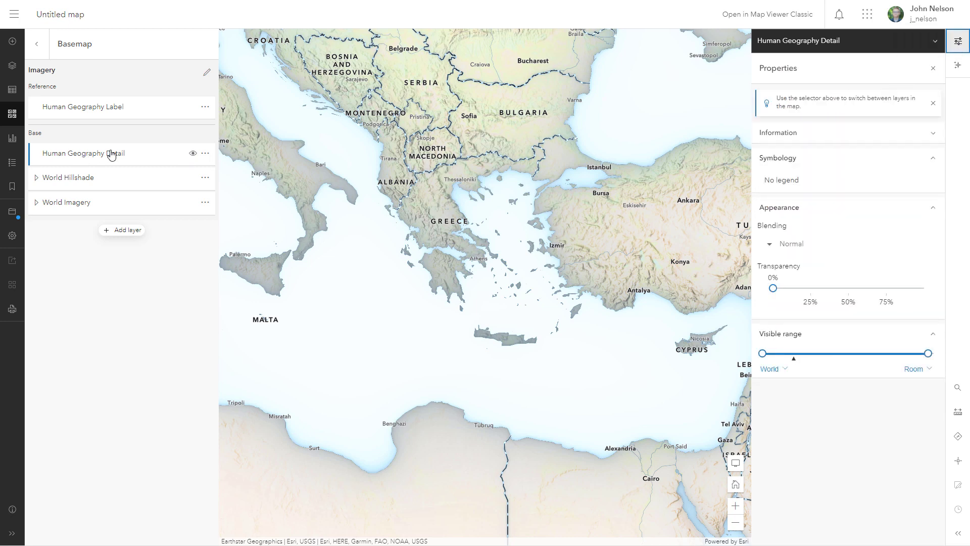
left_click(793, 247)
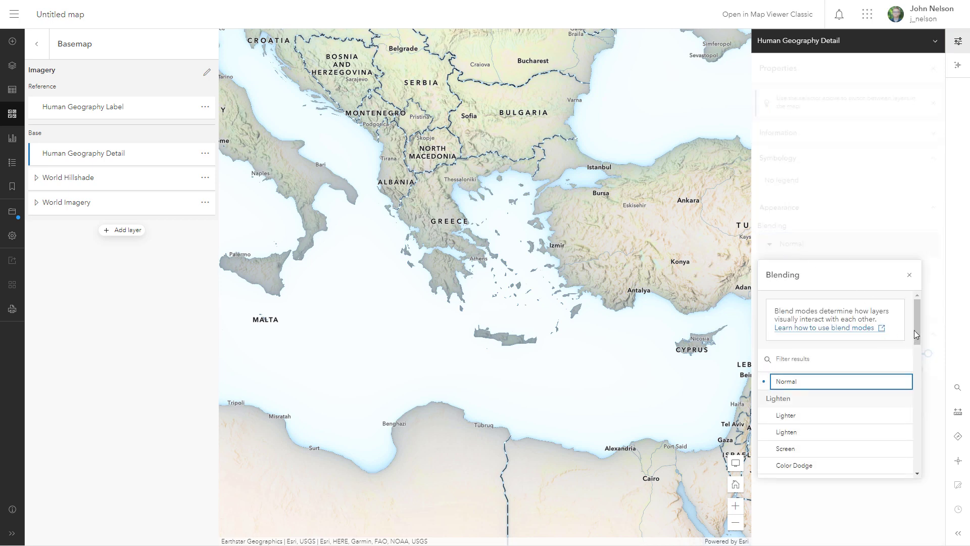
left_click_drag(917, 330, 919, 458)
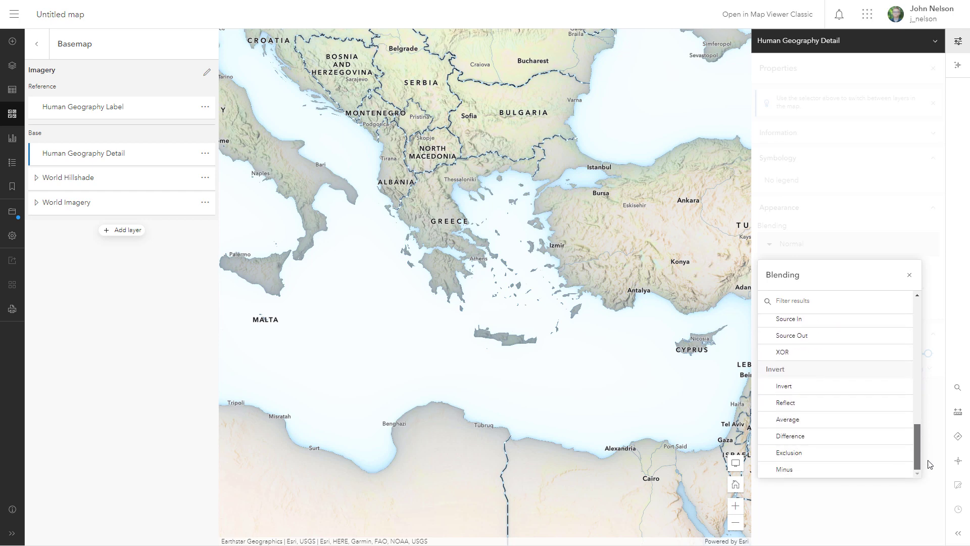
left_click(818, 420)
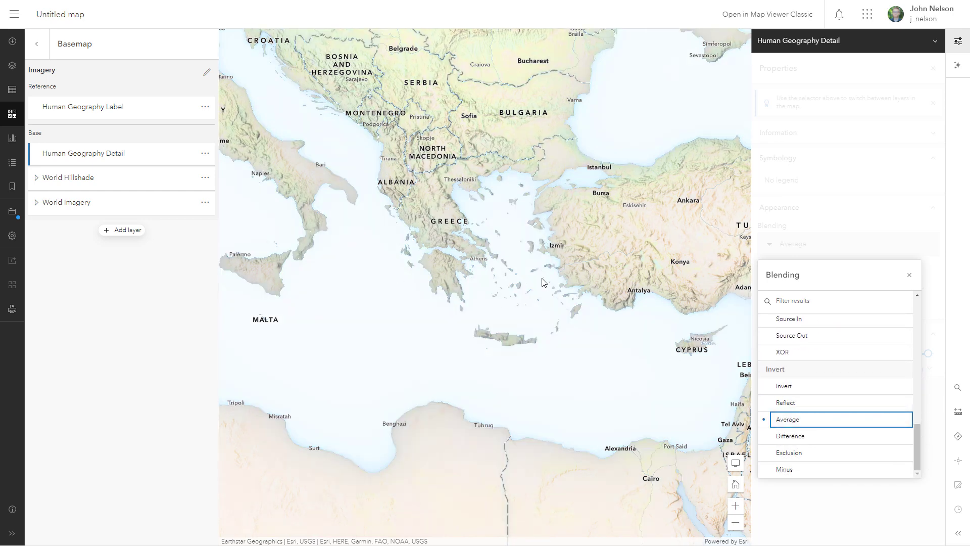
left_click(909, 275)
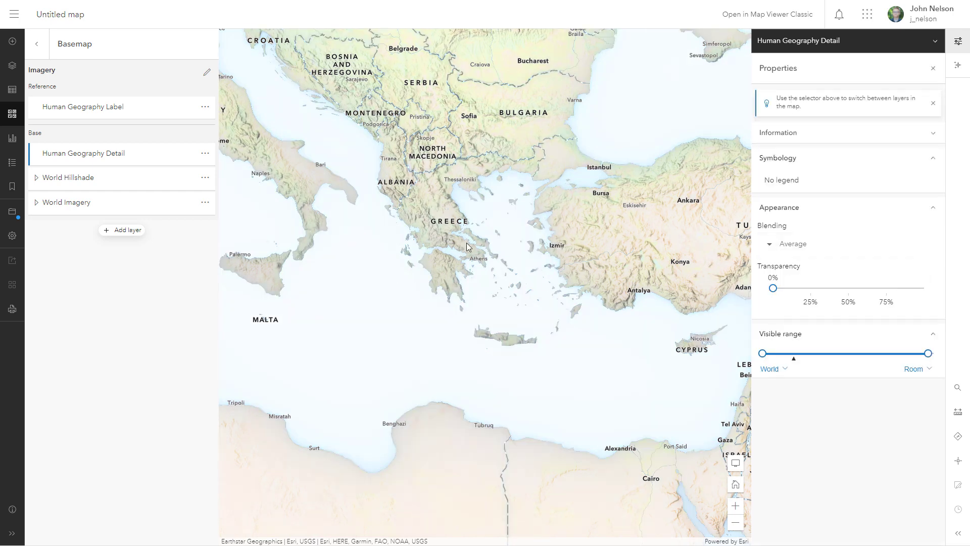
Expand the map to fill the window and pan west from Asia to Europe and the Mediterranean.
left_click(736, 461)
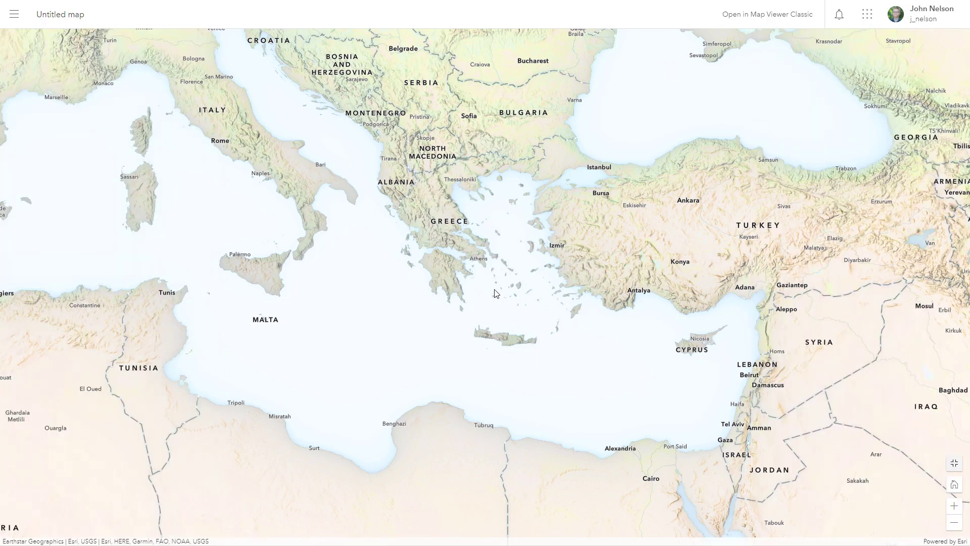
scroll(417, 271, "down", 5)
left_click_drag(561, 281, 707, 263)
scroll(700, 218, "up", 3)
scroll(700, 218, "down", 2)
left_click_drag(253, 263, 657, 263)
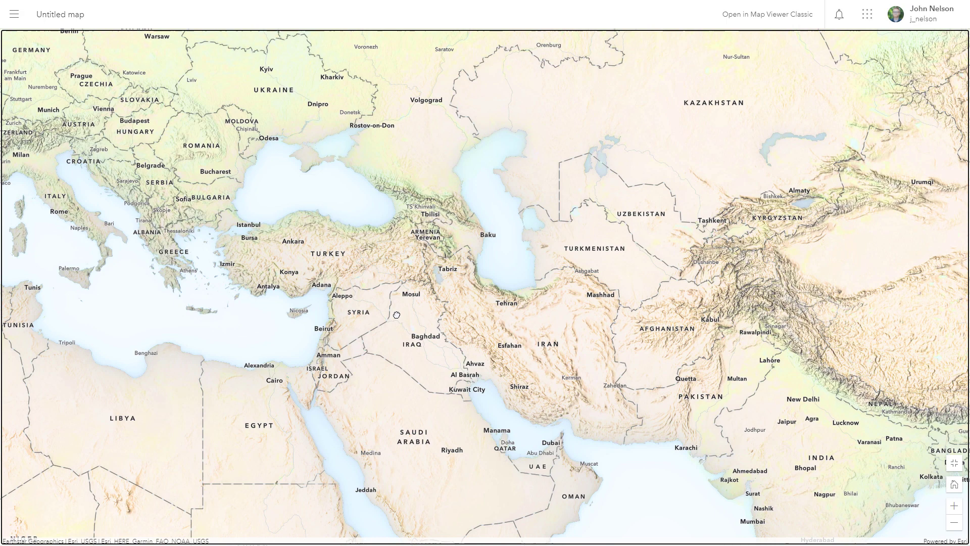
left_click_drag(202, 263, 477, 263)
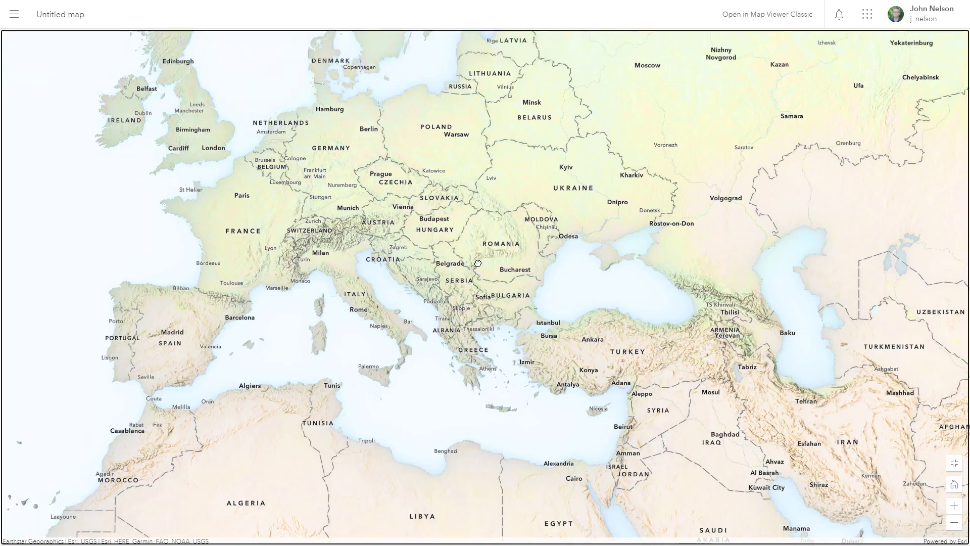
Restore the side panels and set the Human Geography Label layer's transparency to 40%.
left_click(954, 462)
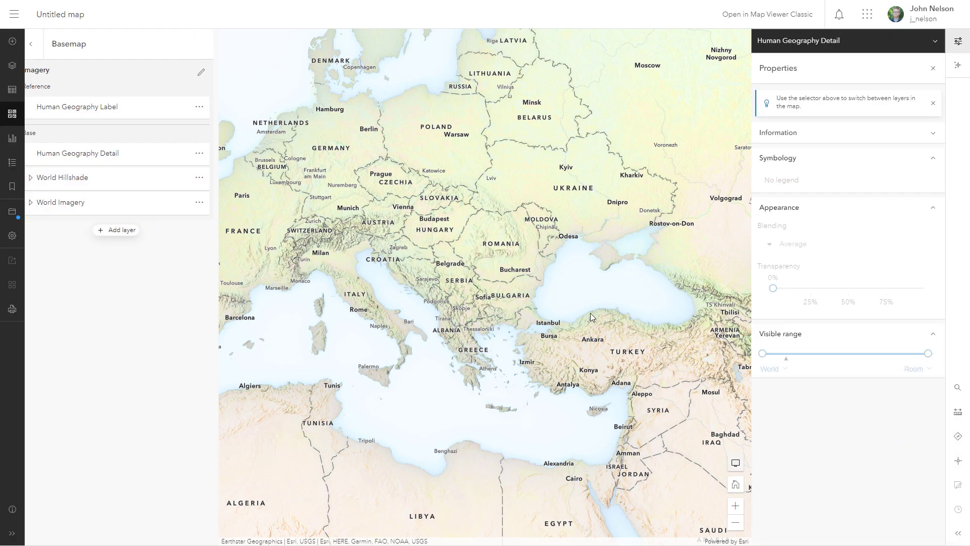
left_click(87, 116)
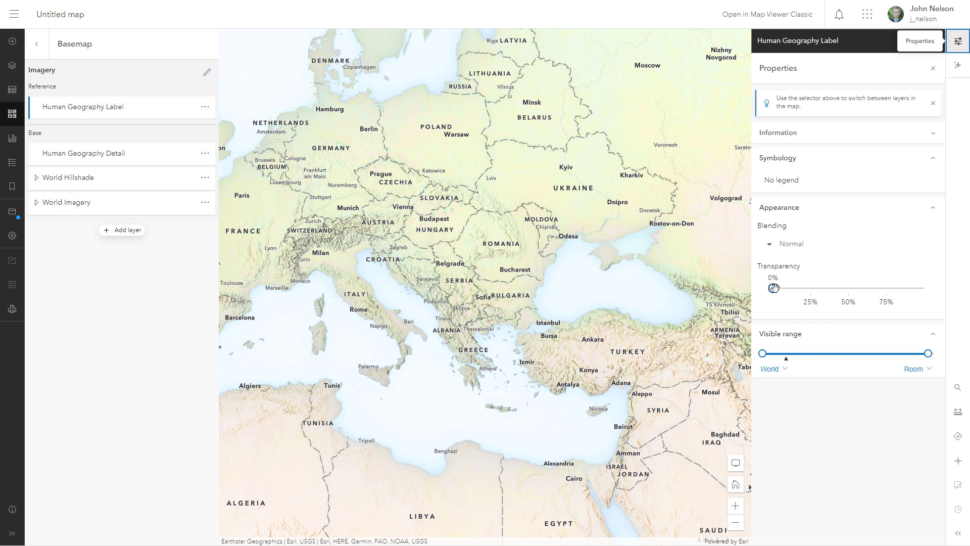
left_click(774, 288)
left_click_drag(777, 288, 834, 288)
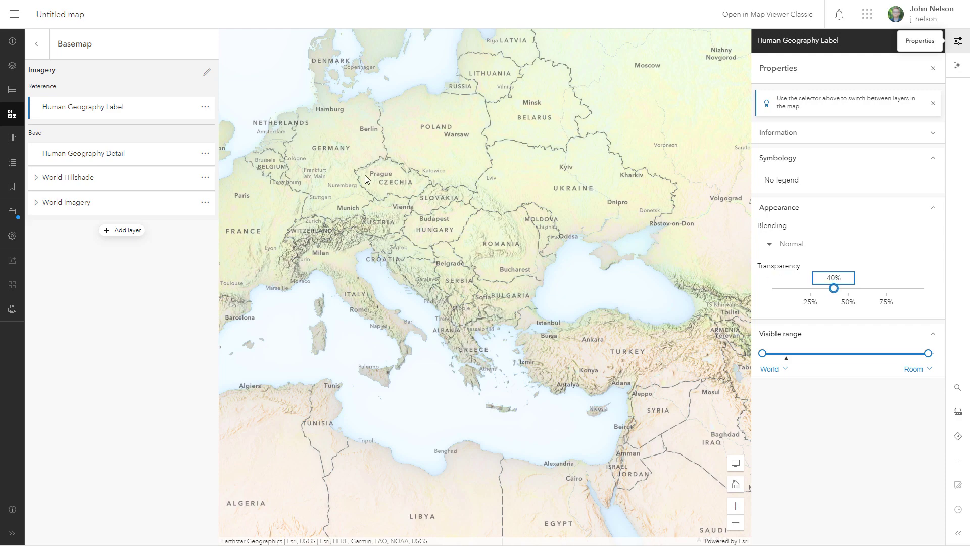
left_click_drag(455, 238, 425, 232)
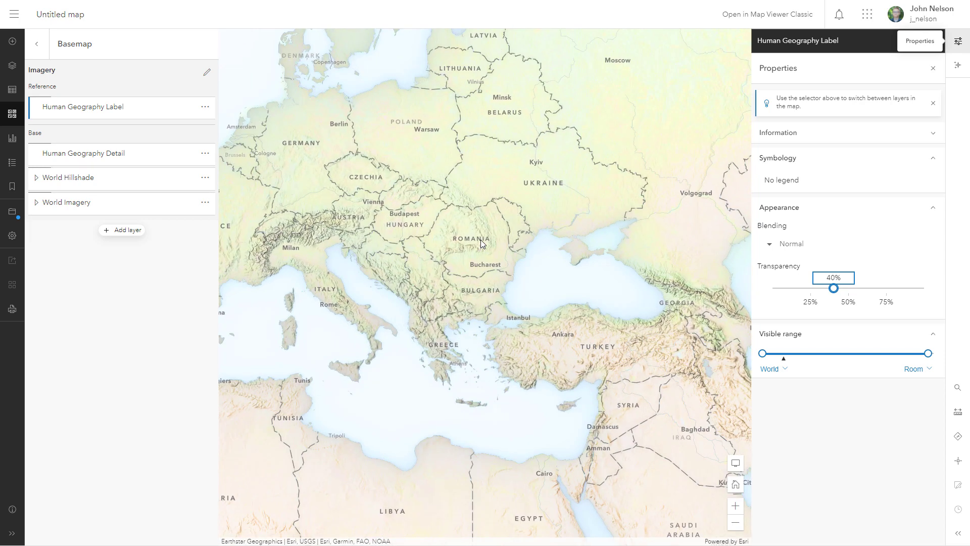
Set Human Geography Label blending to Luminosity and inspect the labels across central Europe.
left_click(787, 246)
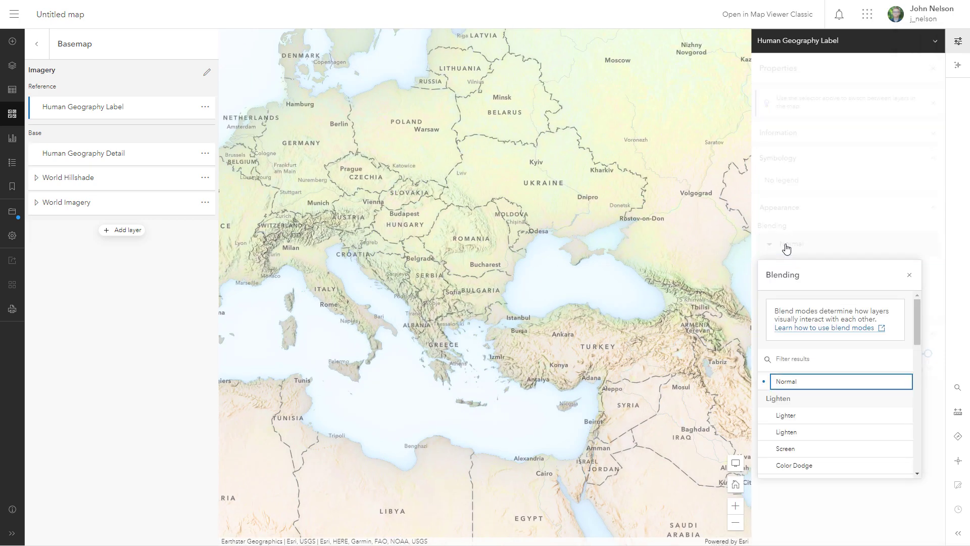
left_click_drag(912, 318, 931, 392)
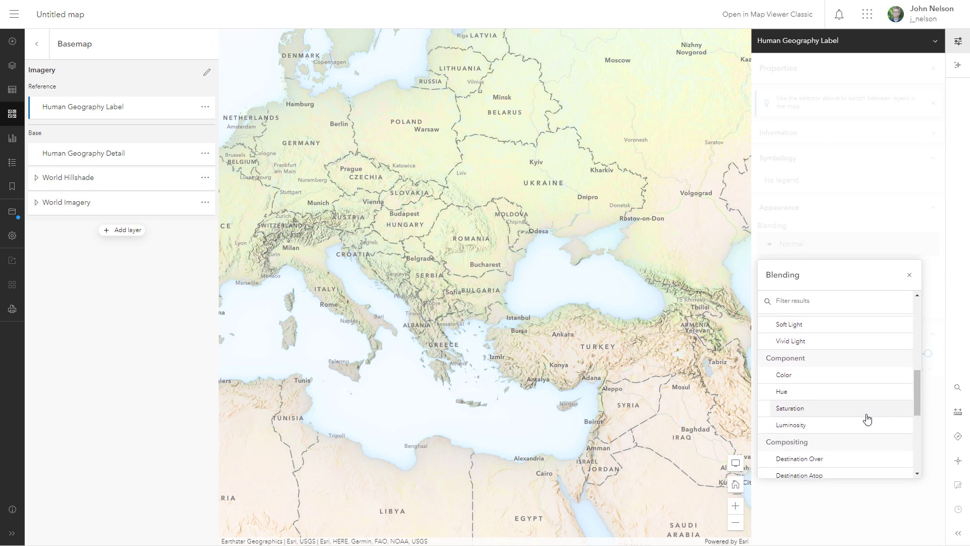
left_click(829, 427)
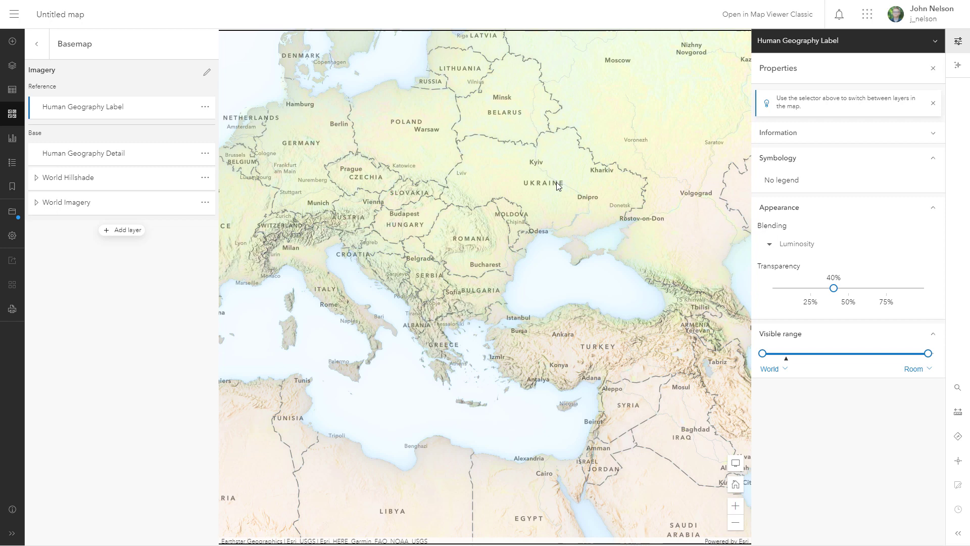
left_click_drag(470, 208, 440, 233)
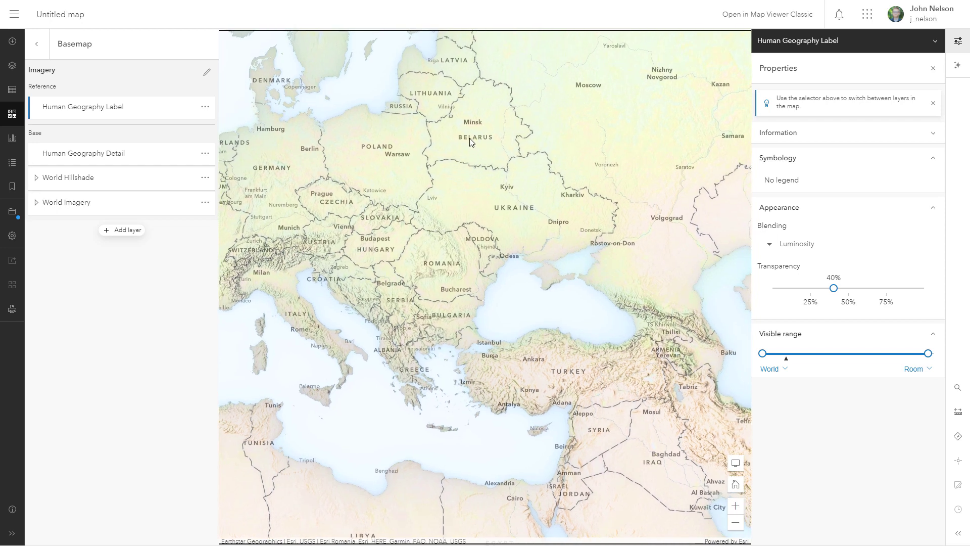
left_click_drag(341, 196, 449, 241)
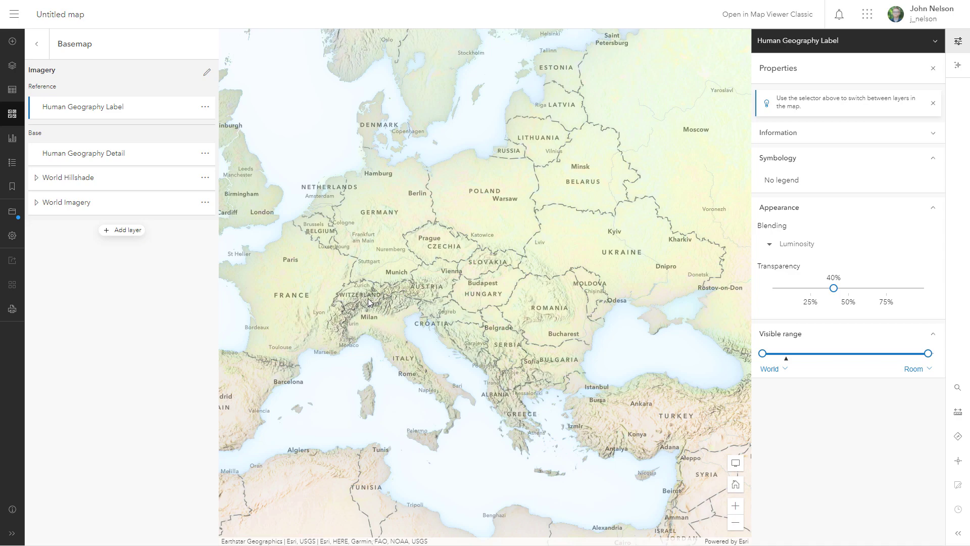
scroll(371, 299, "up", 1)
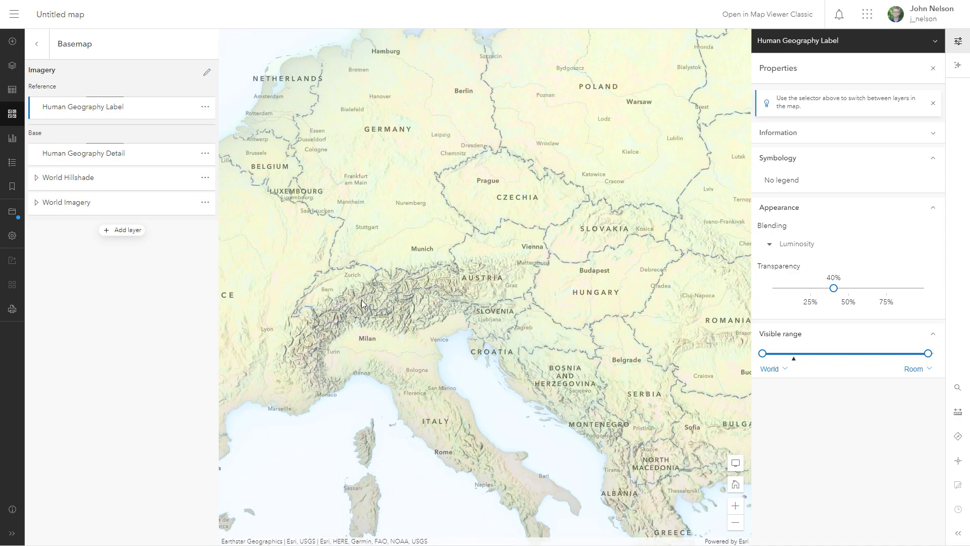
scroll(362, 299, "up", 1)
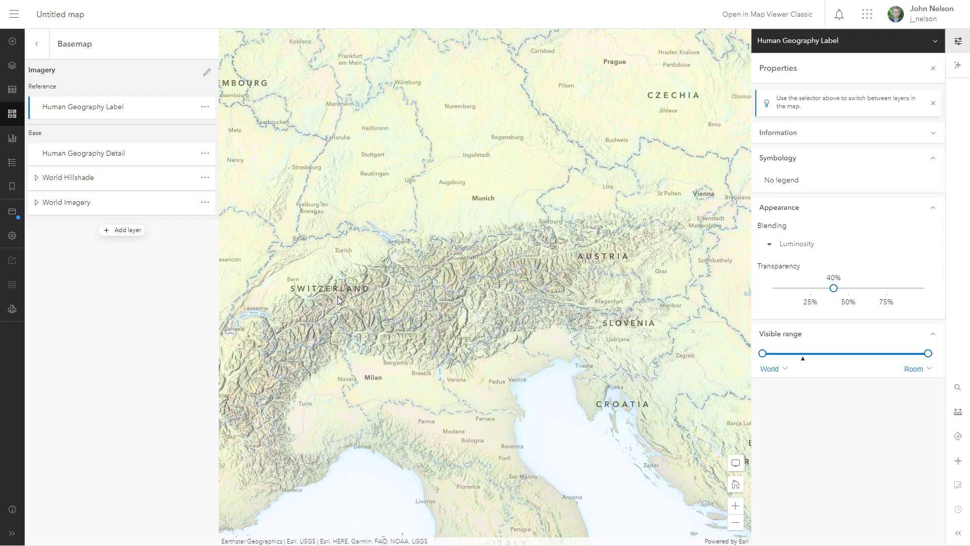
scroll(336, 296, "down", 1)
scroll(329, 299, "down", 1)
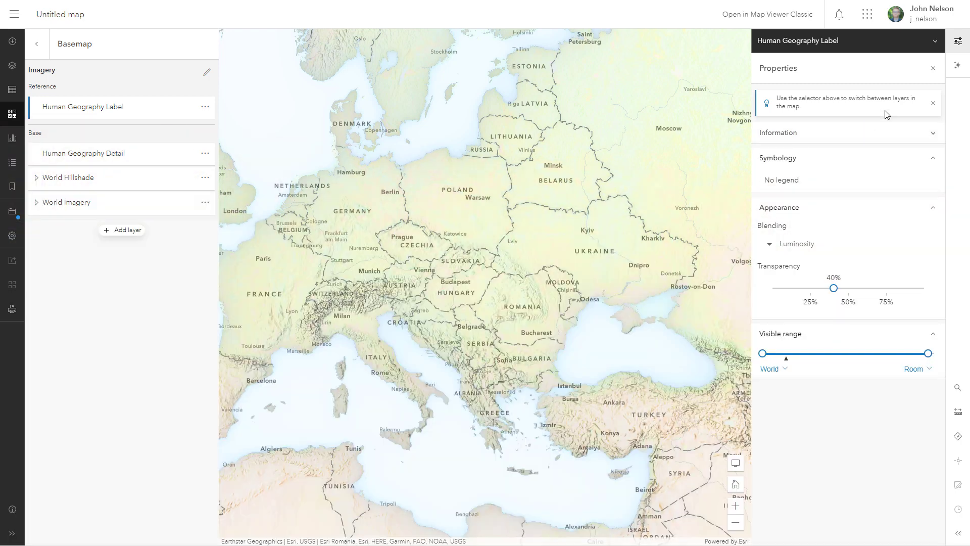
Add a white (#ffffff) drop shadow to the labels with width 2 and X/Y offsets of 0.
left_click(957, 67)
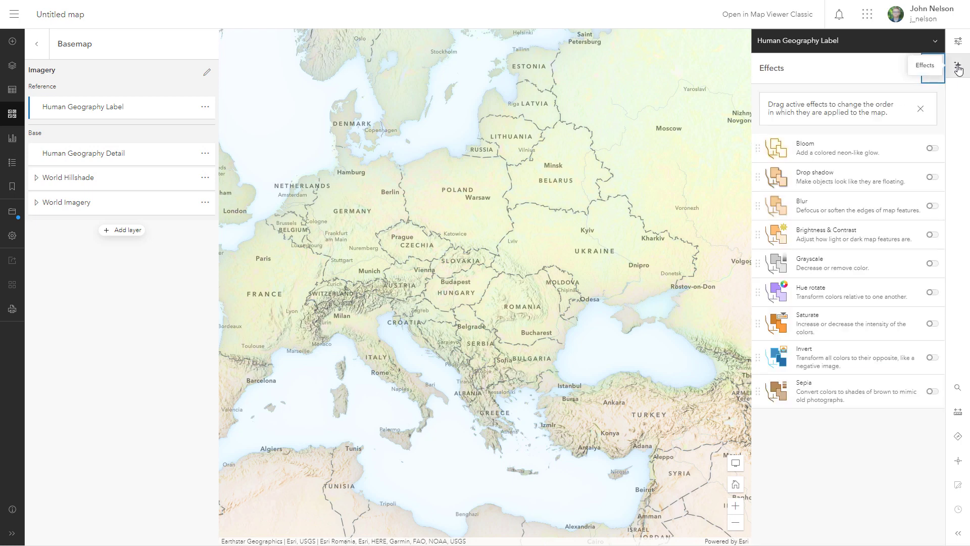
left_click(932, 176)
left_click_drag(612, 191, 588, 151)
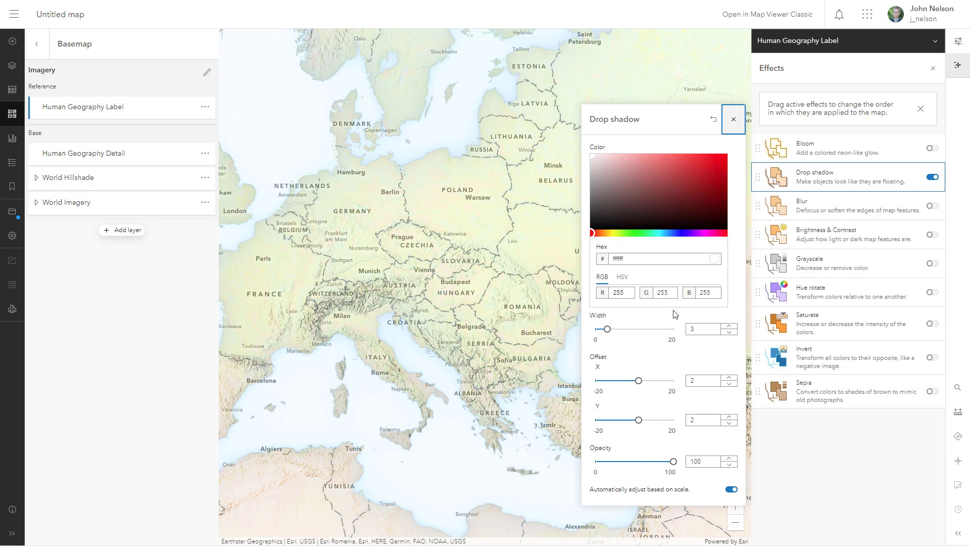
left_click(729, 332)
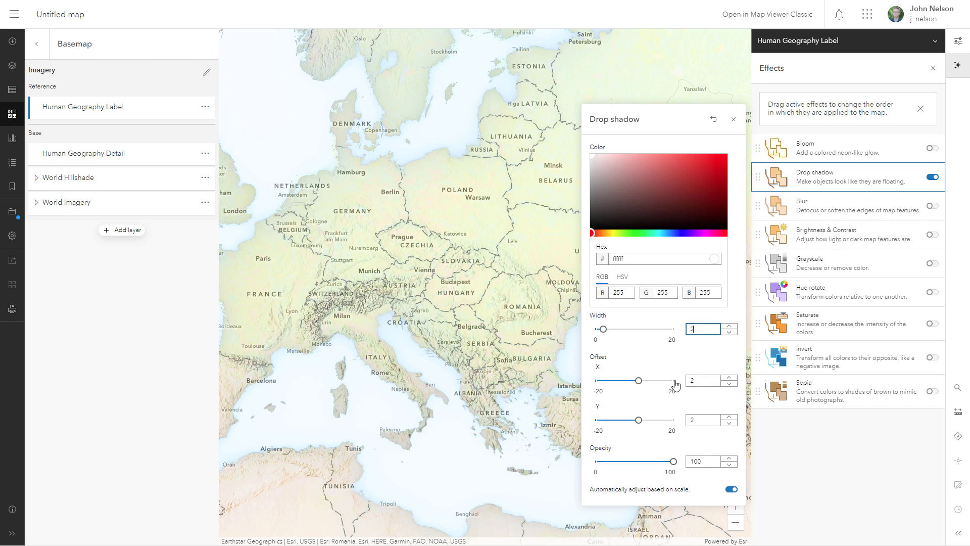
left_click(729, 385)
left_click(729, 385)
left_click(730, 424)
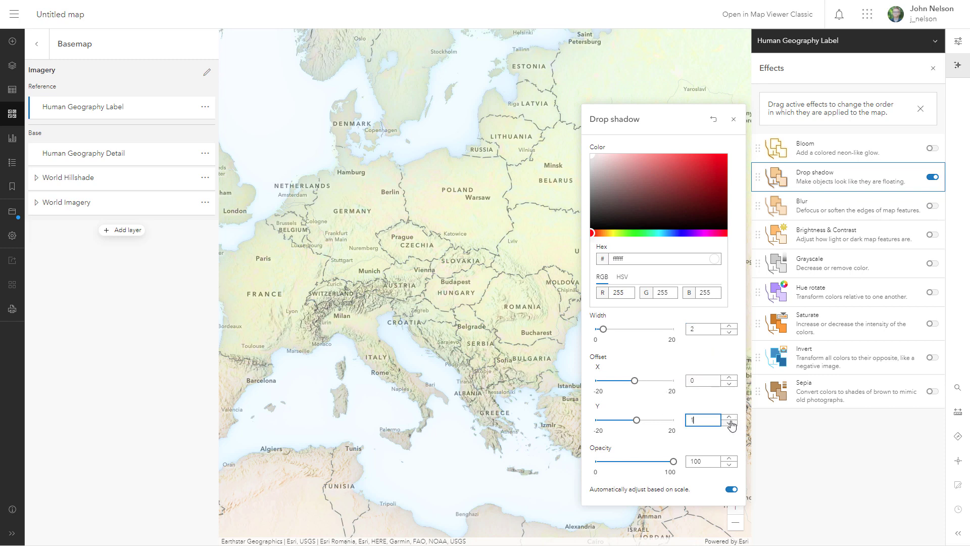
left_click(730, 424)
Close the drop shadow settings, the Effects panel and the basemap layer list.
left_click(734, 119)
left_click(958, 65)
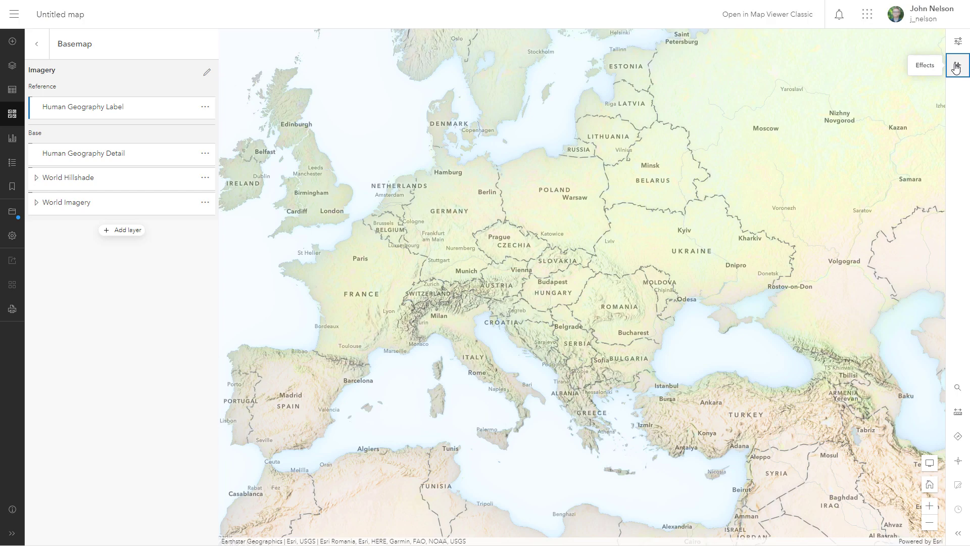
left_click(12, 114)
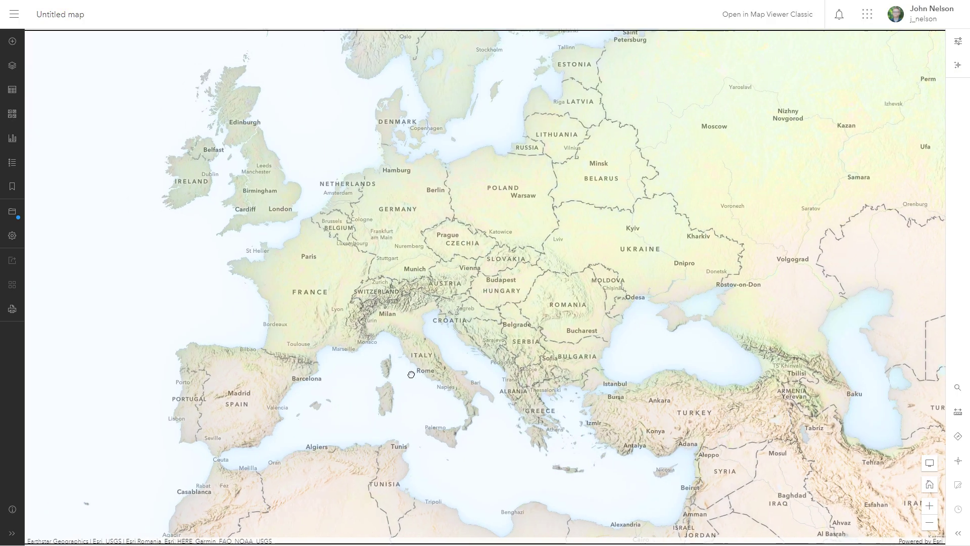
Pan across the globe and zoom in on Seattle and Puget Sound.
left_click_drag(412, 374, 439, 328)
left_click_drag(581, 394, 624, 431)
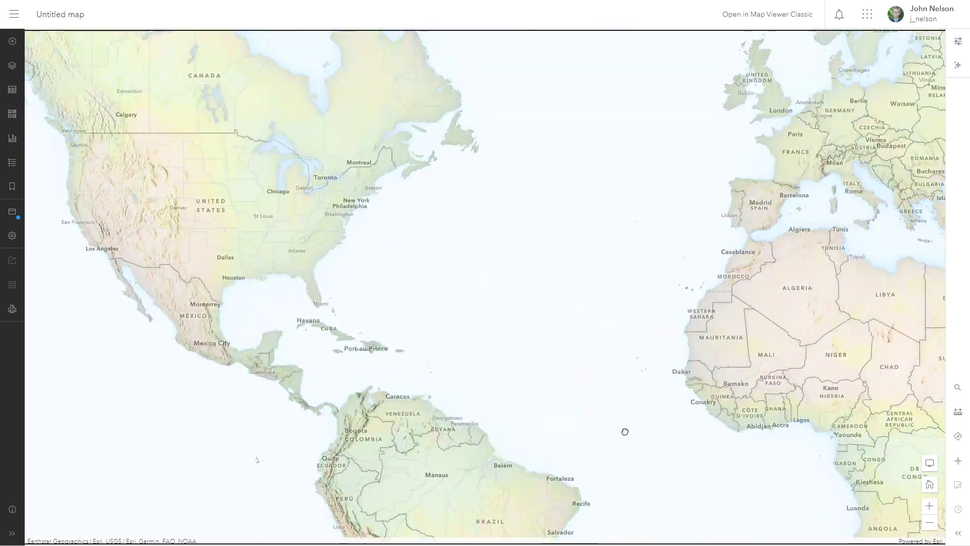
scroll(65, 139, "up", 5)
scroll(72, 141, "up", 5)
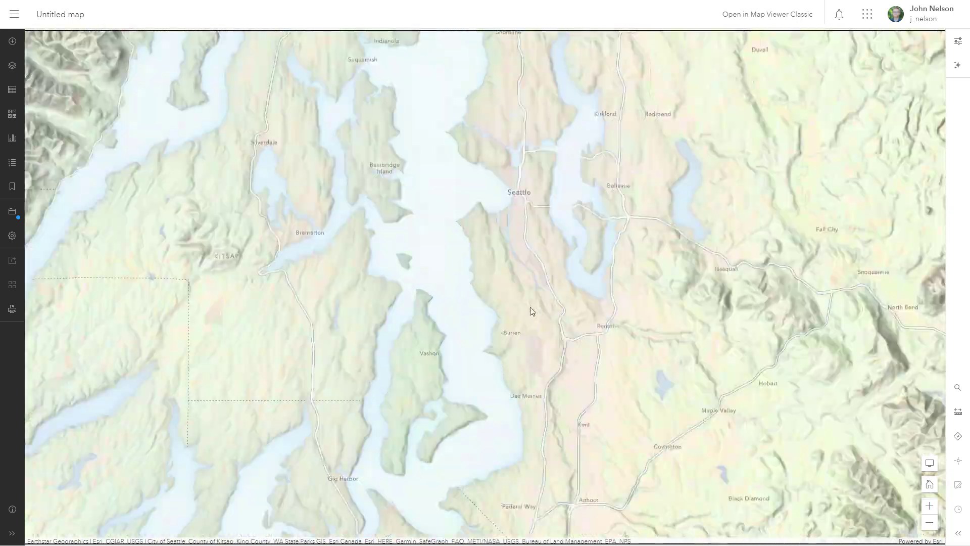
scroll(527, 178, "up", 3)
scroll(494, 210, "down", 5)
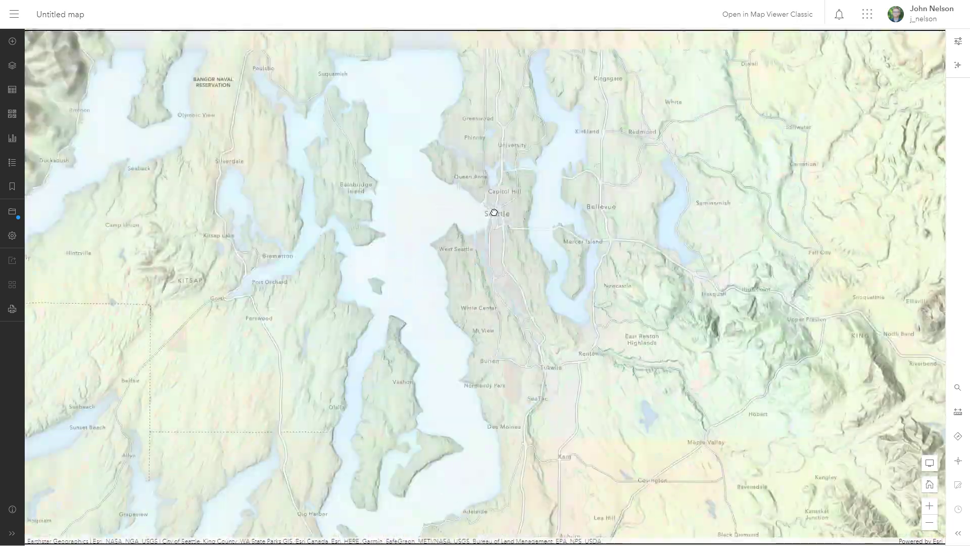